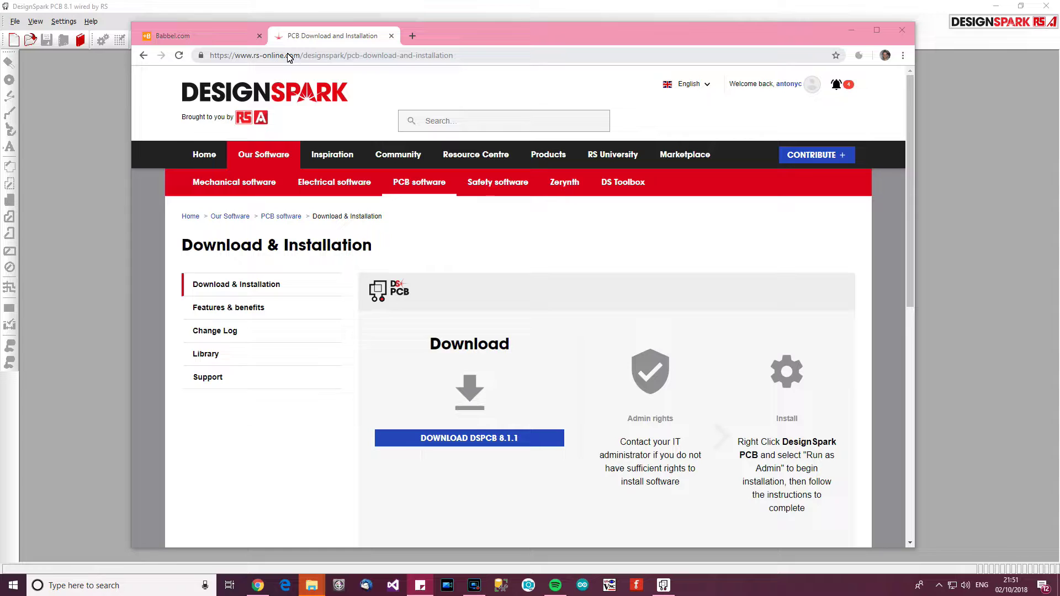
pyautogui.click(349, 61)
pyautogui.doubleClick(352, 55)
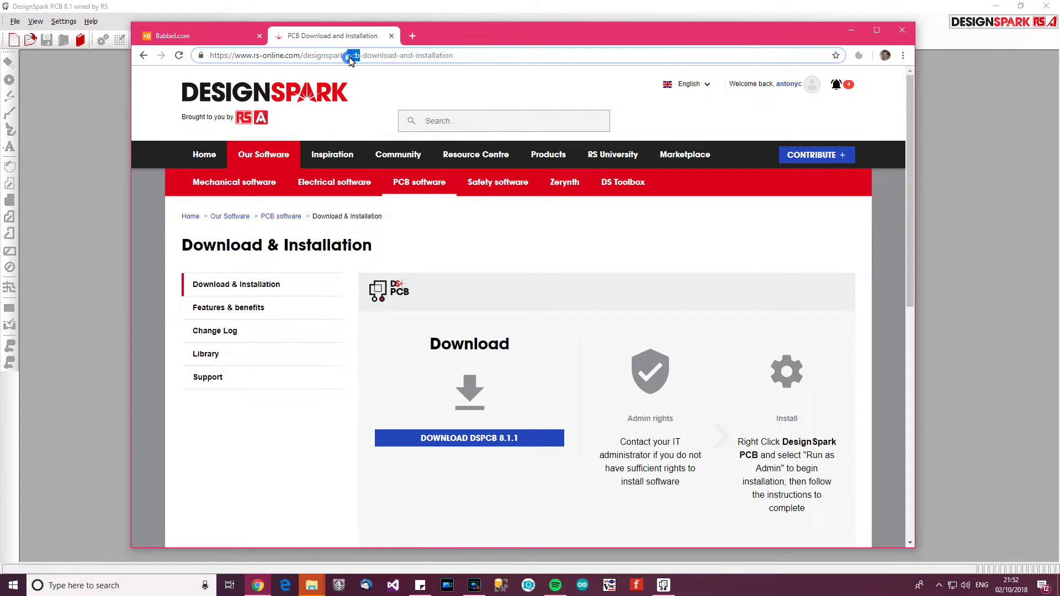
pyautogui.moveTo(352, 55); pyautogui.dragTo(388, 55)
pyautogui.moveTo(468, 59); pyautogui.dragTo(354, 56)
pyautogui.press('BackSpace')
pyautogui.press('Return')
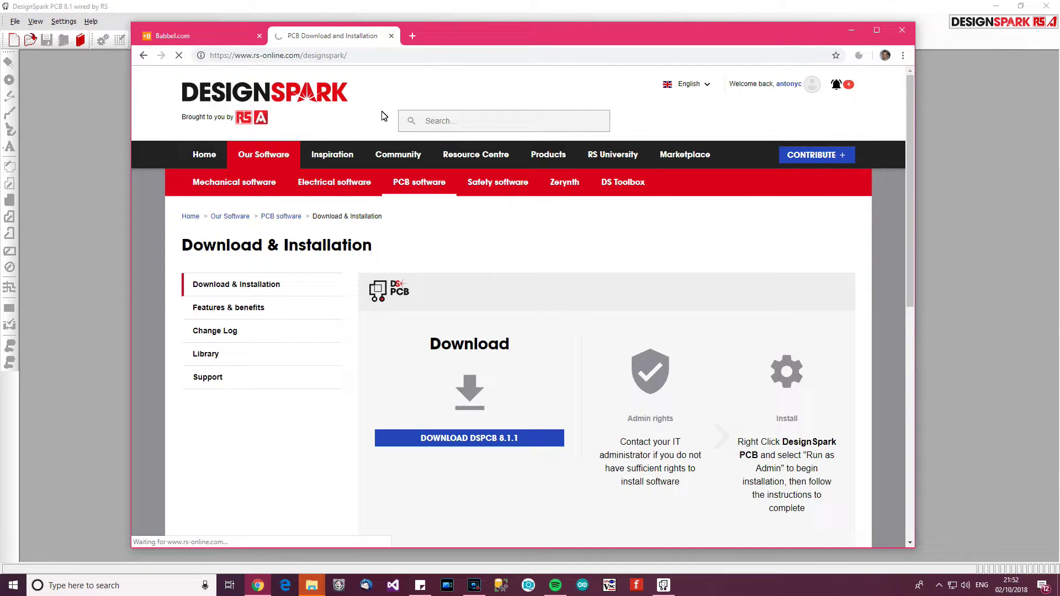
pyautogui.moveTo(473, 167)
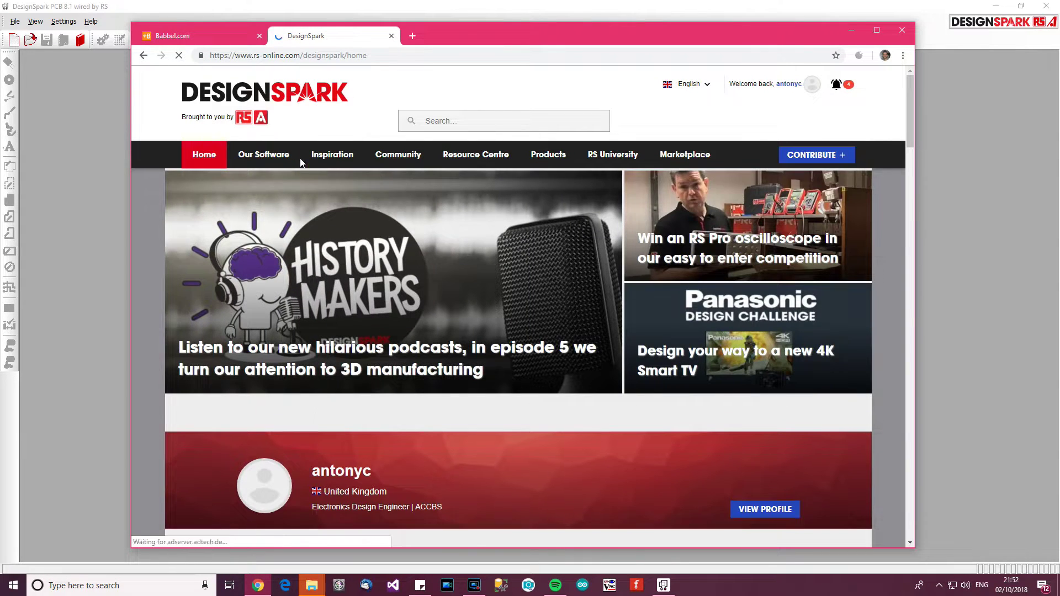
pyautogui.moveTo(302, 156)
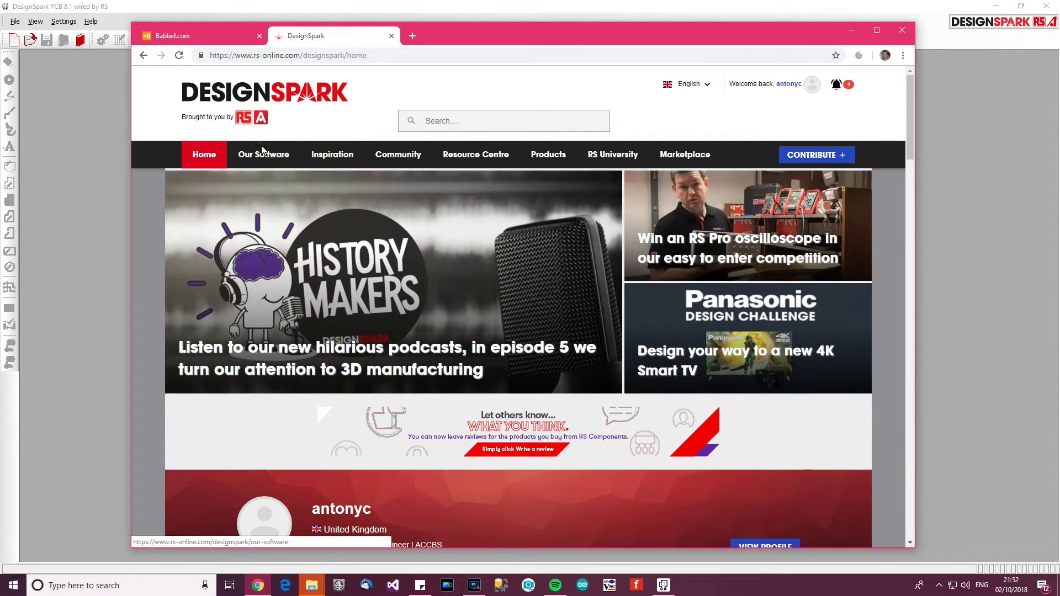
pyautogui.click(414, 184)
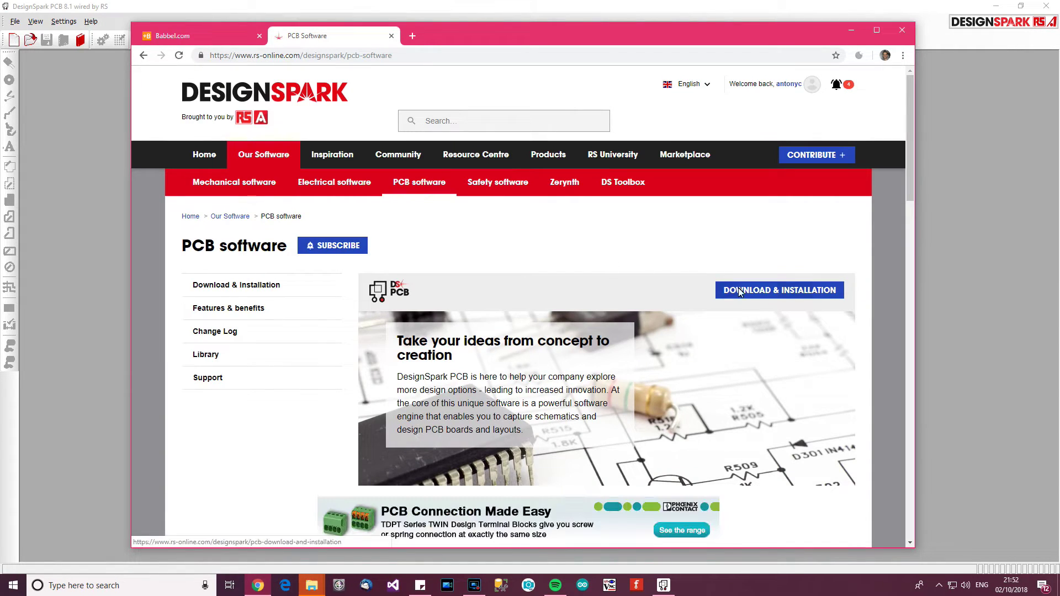
pyautogui.click(738, 291)
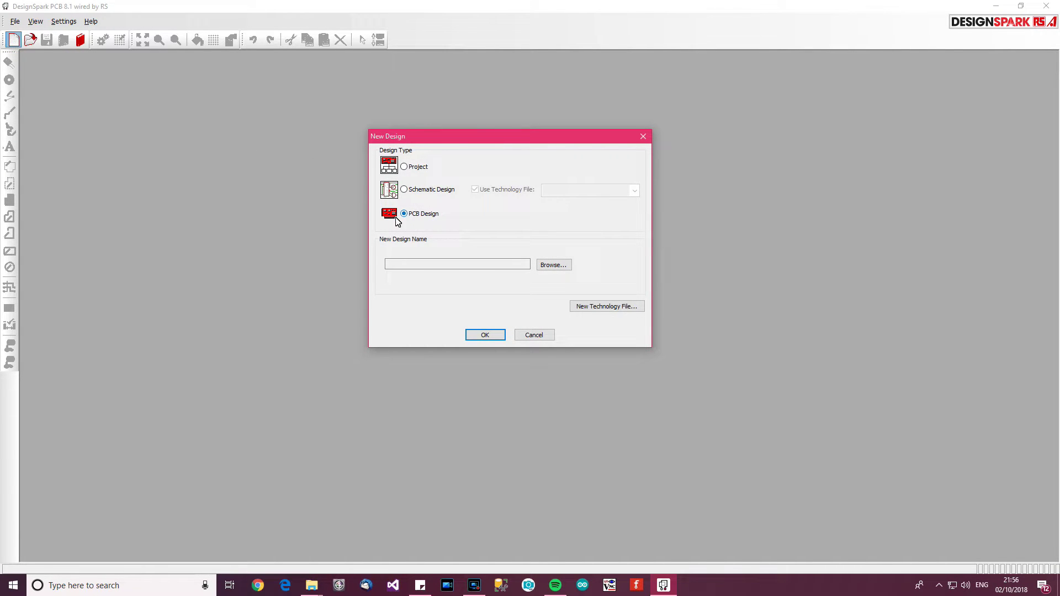
# Create a new single-sided PCB design called 'voltage divider' with a 3000 x 2000 thou board.
pyautogui.click(494, 334)
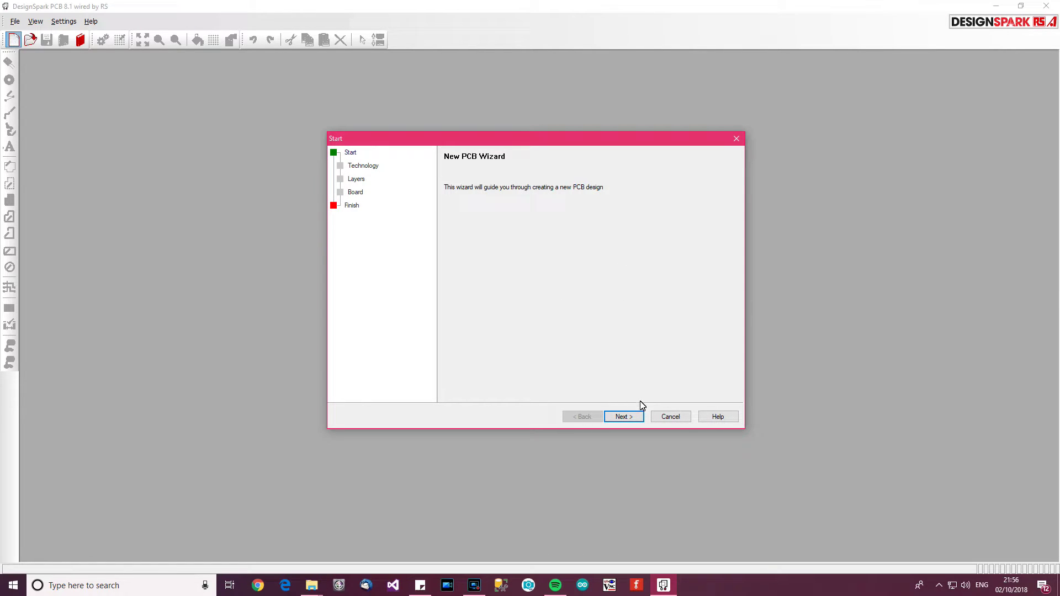
pyautogui.click(624, 416)
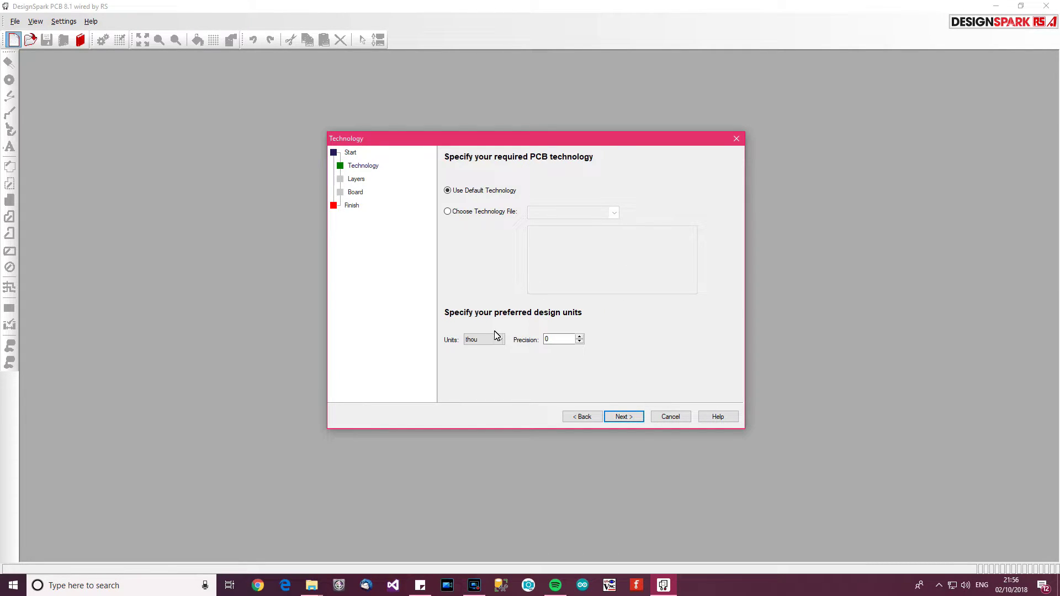
pyautogui.click(626, 419)
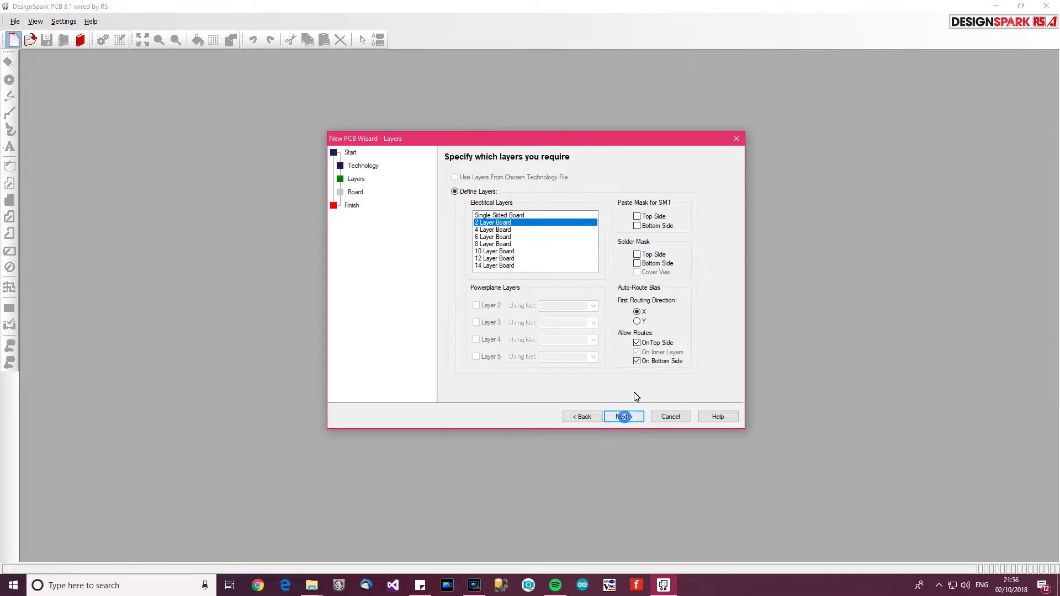
pyautogui.click(517, 216)
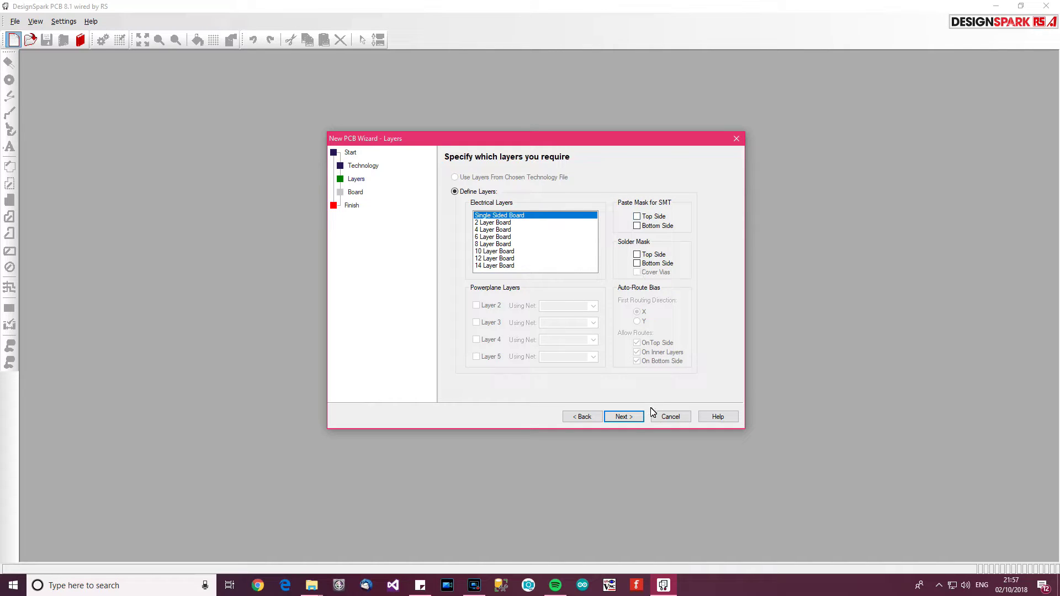
pyautogui.click(628, 418)
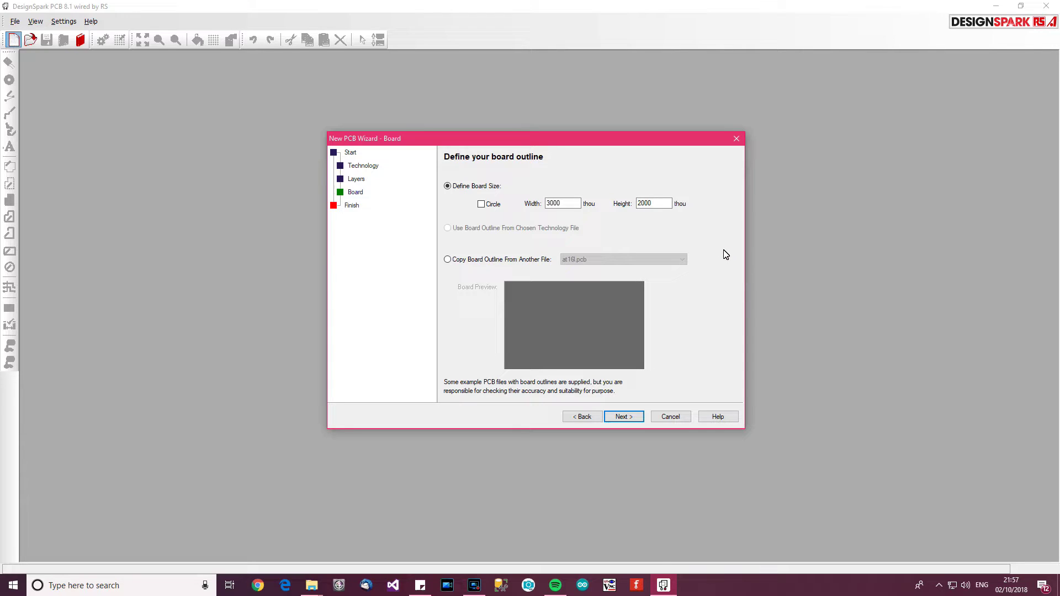
pyautogui.click(624, 418)
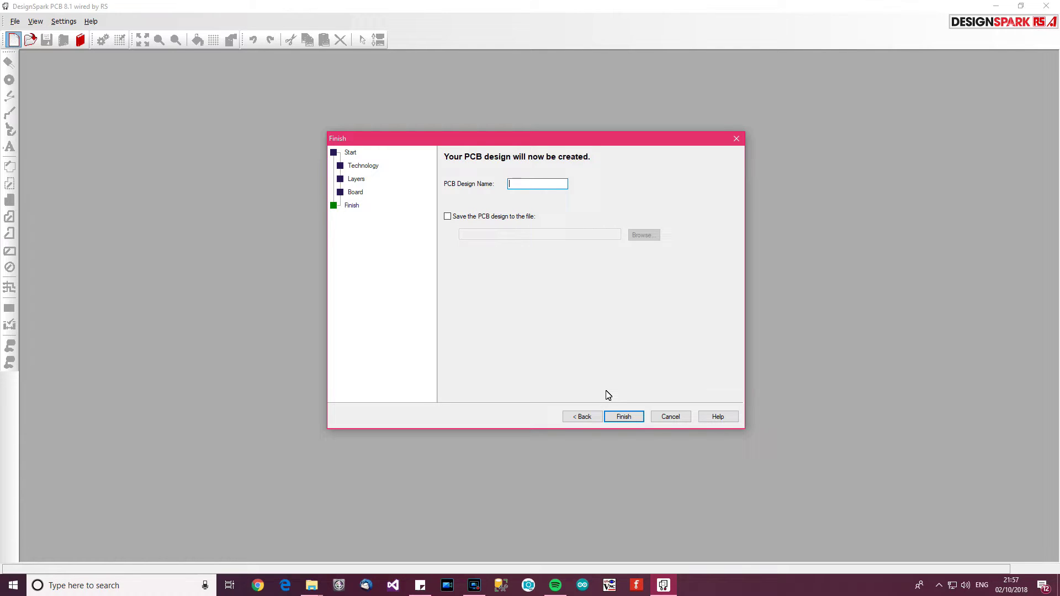
pyautogui.write('voltage divider')
pyautogui.press('Return')
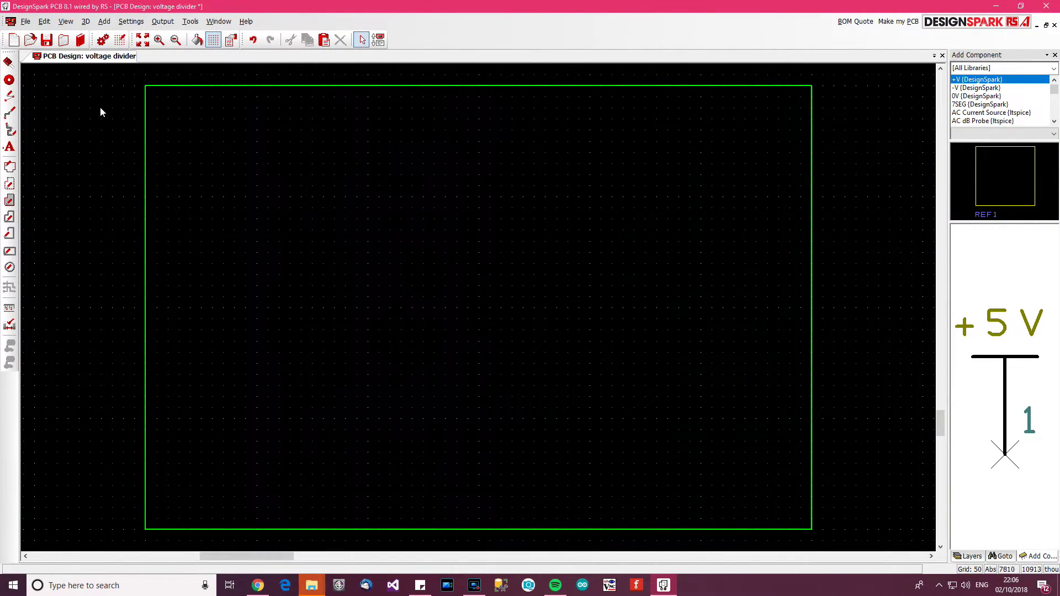
# Place three round pads in a row near the board's top-left, then start a text label.
pyautogui.click(16, 87)
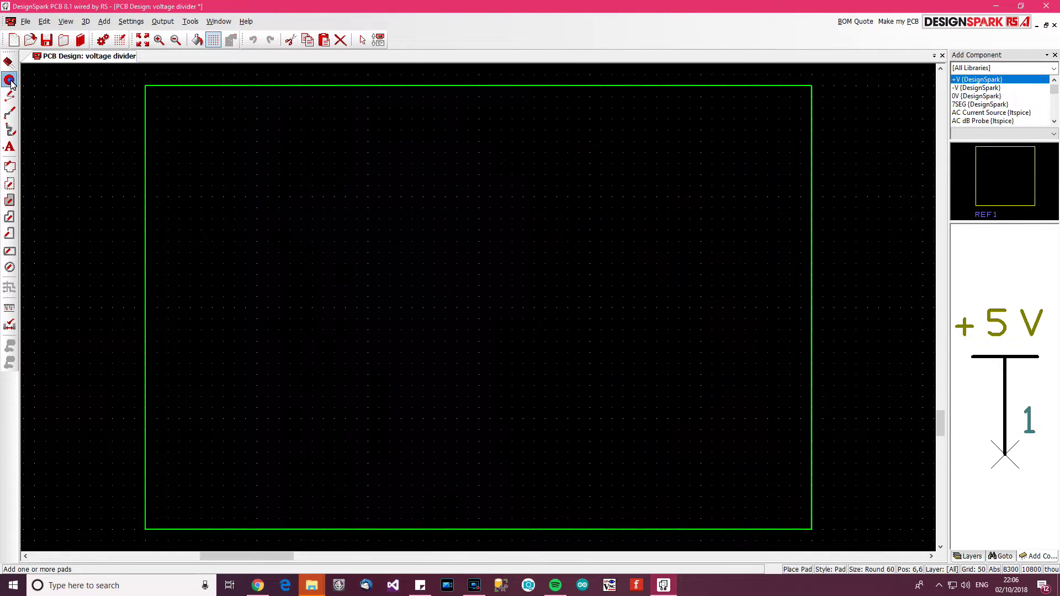
pyautogui.click(201, 131)
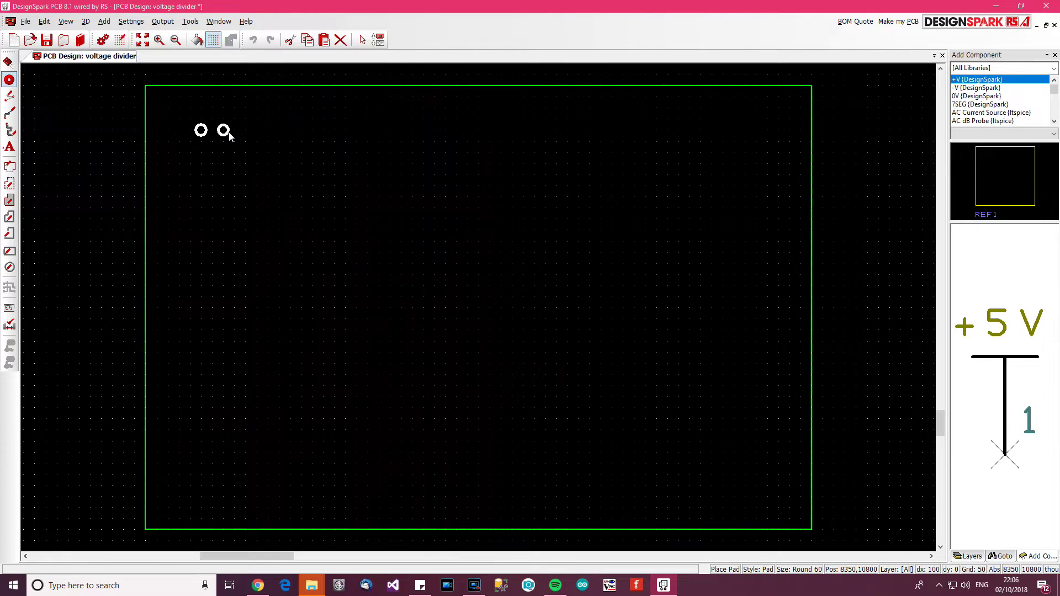
pyautogui.click(233, 132)
pyautogui.click(269, 135)
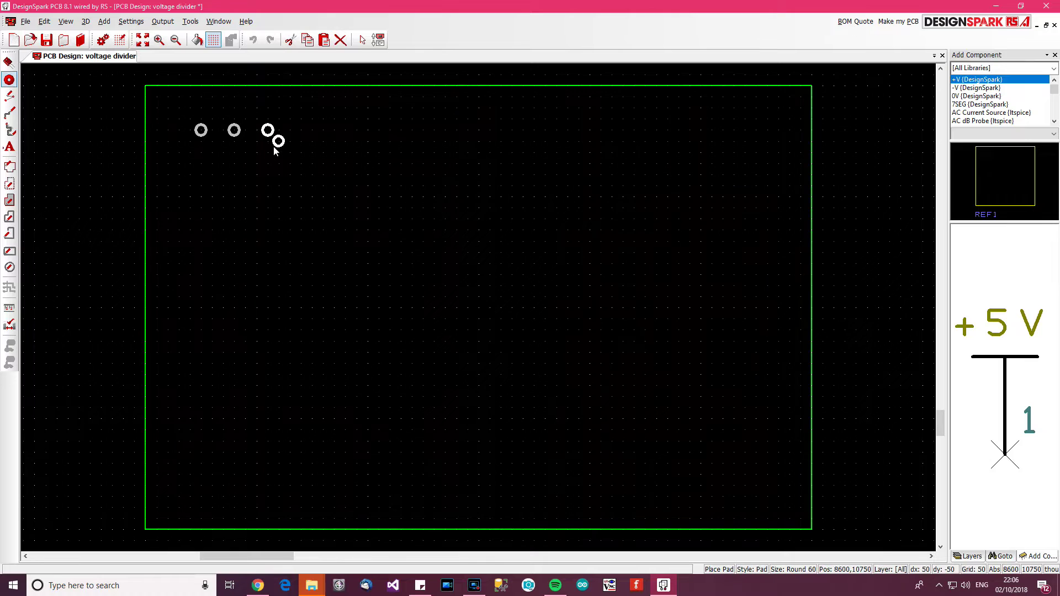
pyautogui.press('Escape')
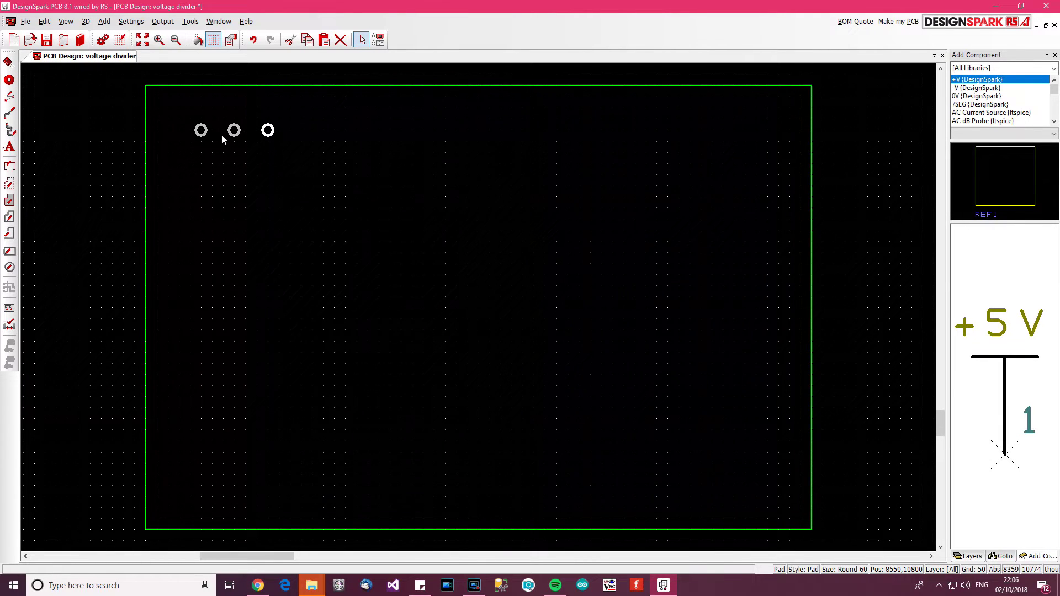
pyautogui.click(8, 147)
pyautogui.click(45, 148)
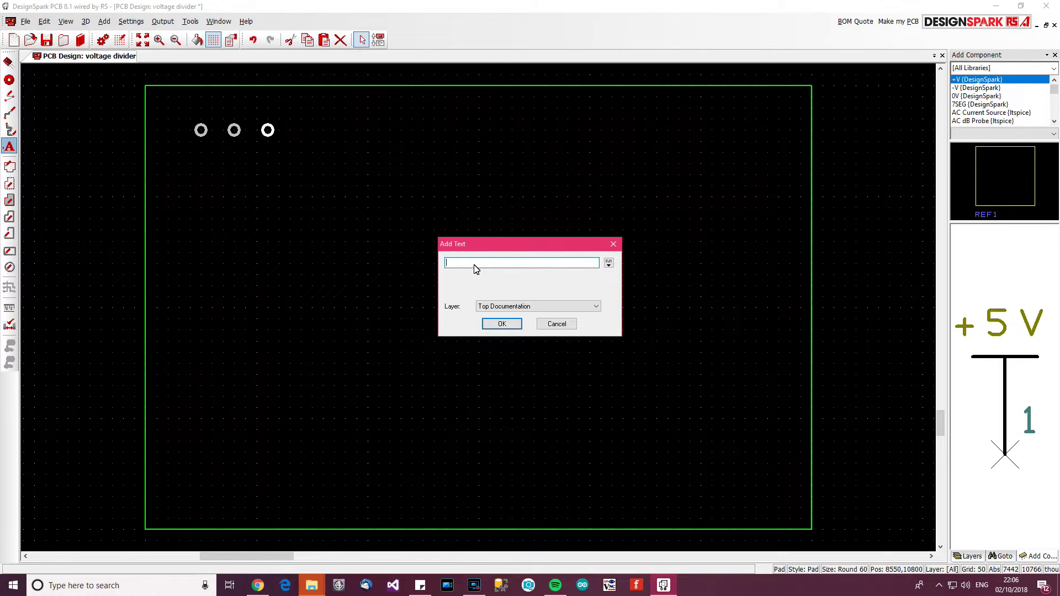
# Add a 'VIN' text label just above the first pad.
pyautogui.write('VIN')
pyautogui.press('Return')
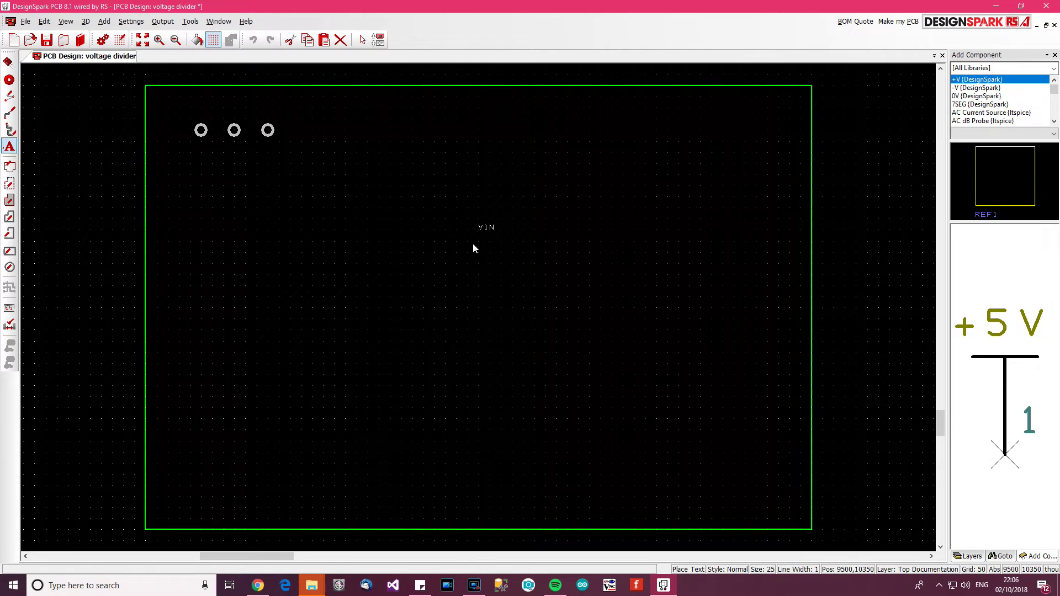
pyautogui.click(193, 126)
pyautogui.click(557, 324)
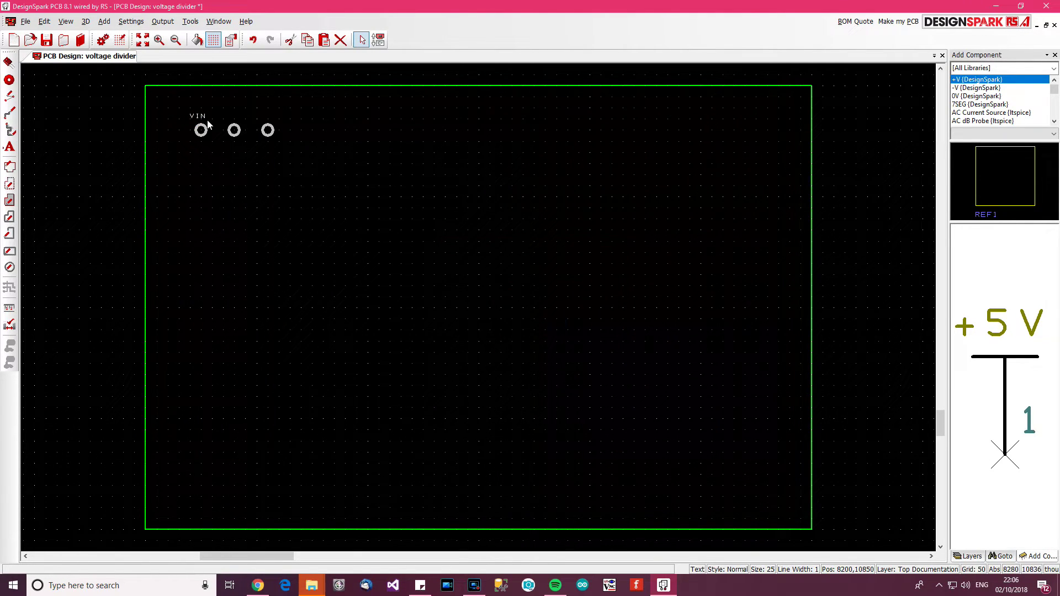
pyautogui.moveTo(205, 121); pyautogui.dragTo(199, 110)
# Copy the label, rename the copy to 'VOUT', and place it above the middle pad.
pyautogui.hotkey('ctrl', 'c')
pyautogui.hotkey('ctrl', 'v')
pyautogui.click(394, 233)
pyautogui.doubleClick(403, 229)
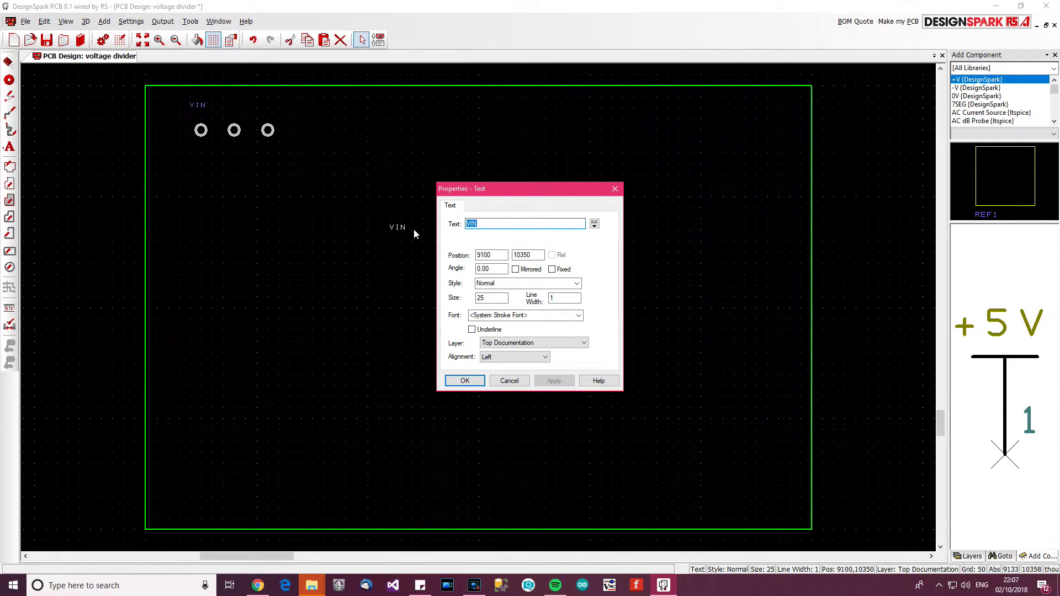
pyautogui.write('VOUT')
pyautogui.press('Return')
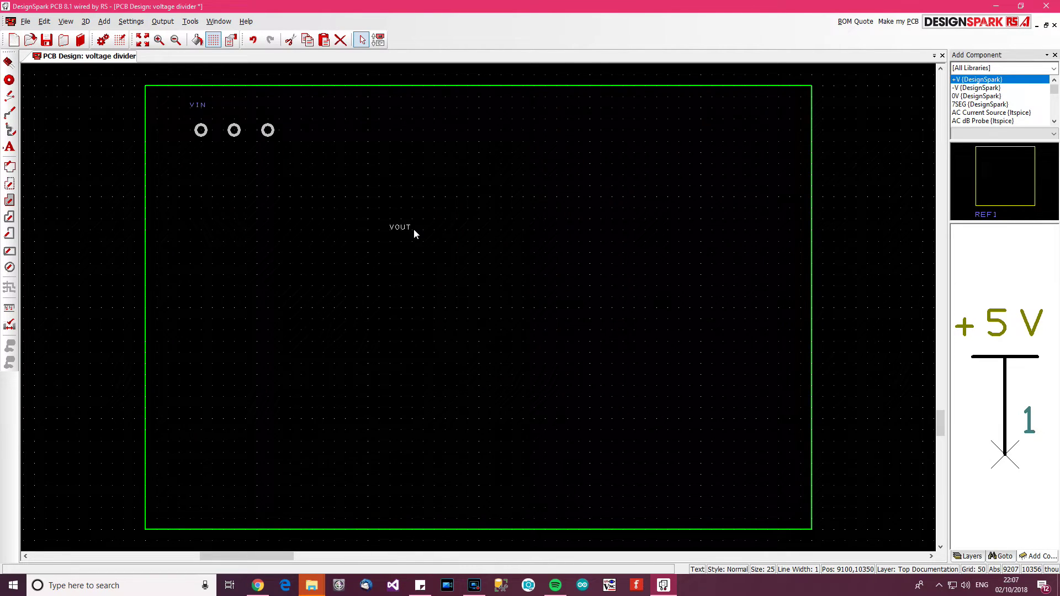
pyautogui.moveTo(413, 229); pyautogui.dragTo(236, 108)
# Paste another copy above the third pad and rename it to 'GND'.
pyautogui.hotkey('ctrl', 'v')
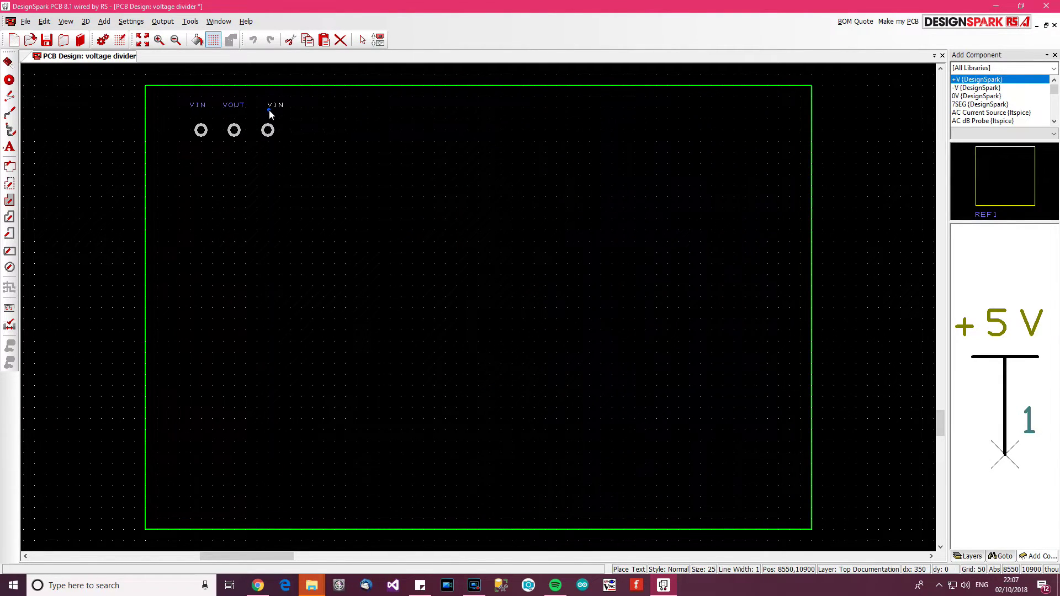
pyautogui.click(270, 110)
pyautogui.doubleClick(276, 108)
pyautogui.write('GND')
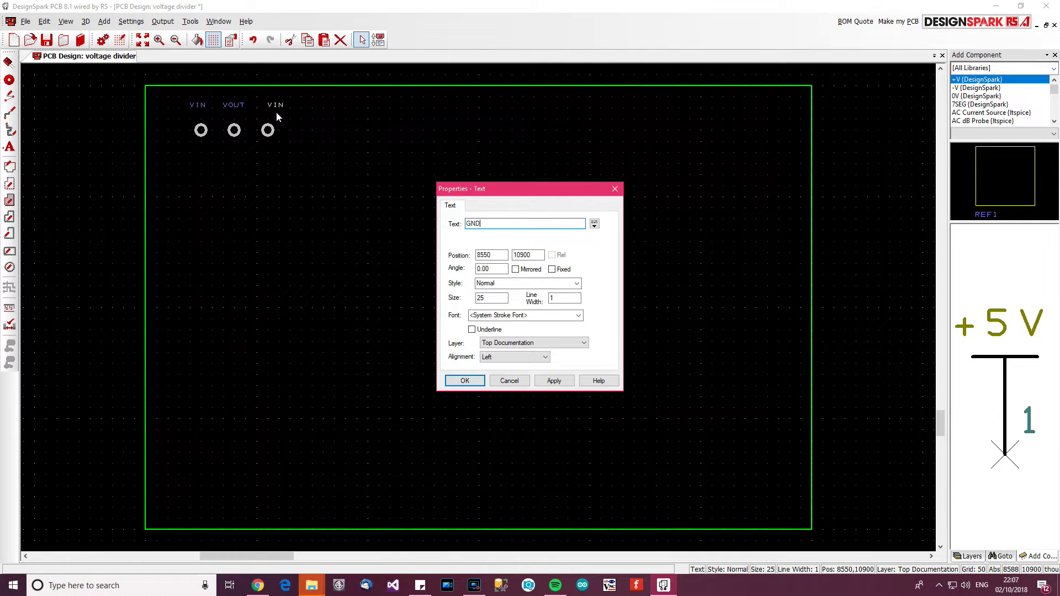
pyautogui.press('Return')
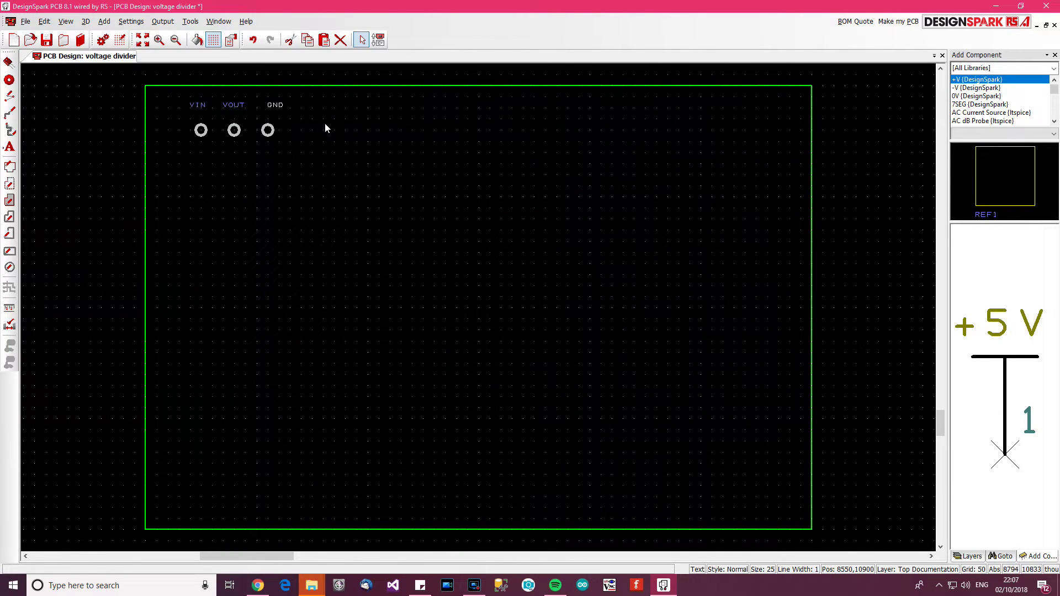
pyautogui.moveTo(326, 123); pyautogui.dragTo(194, 140)
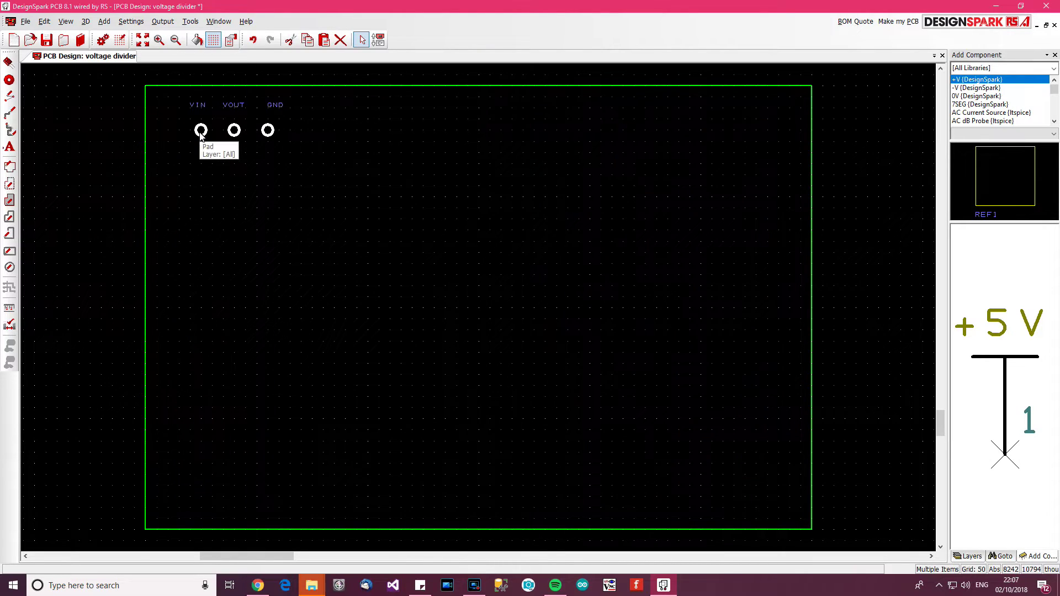
# Inspect the VIN pad's properties and close them without changes.
pyautogui.rightClick(200, 133)
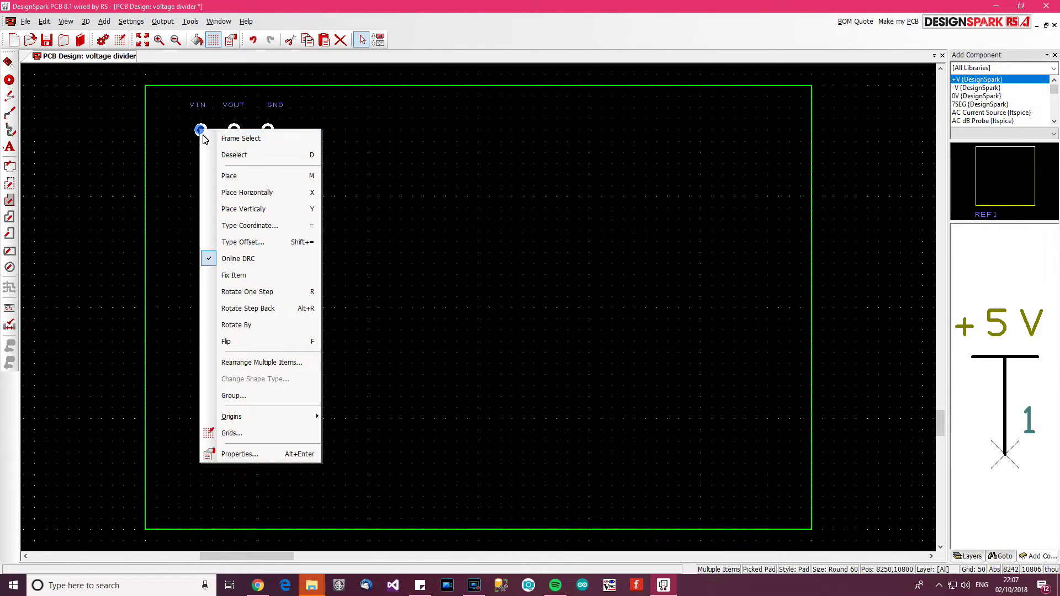
pyautogui.click(275, 454)
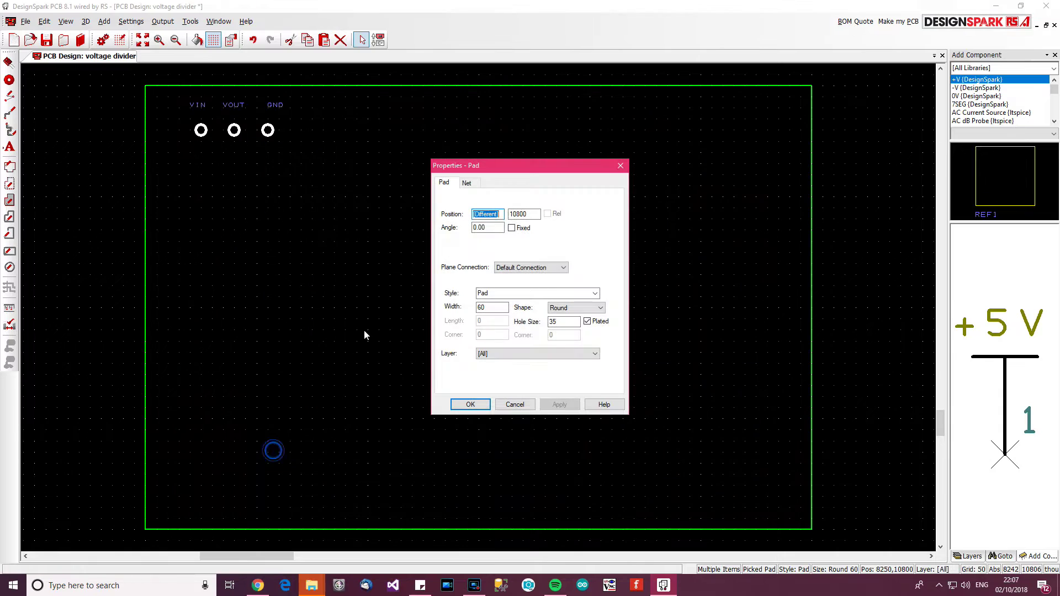
pyautogui.doubleClick(486, 307)
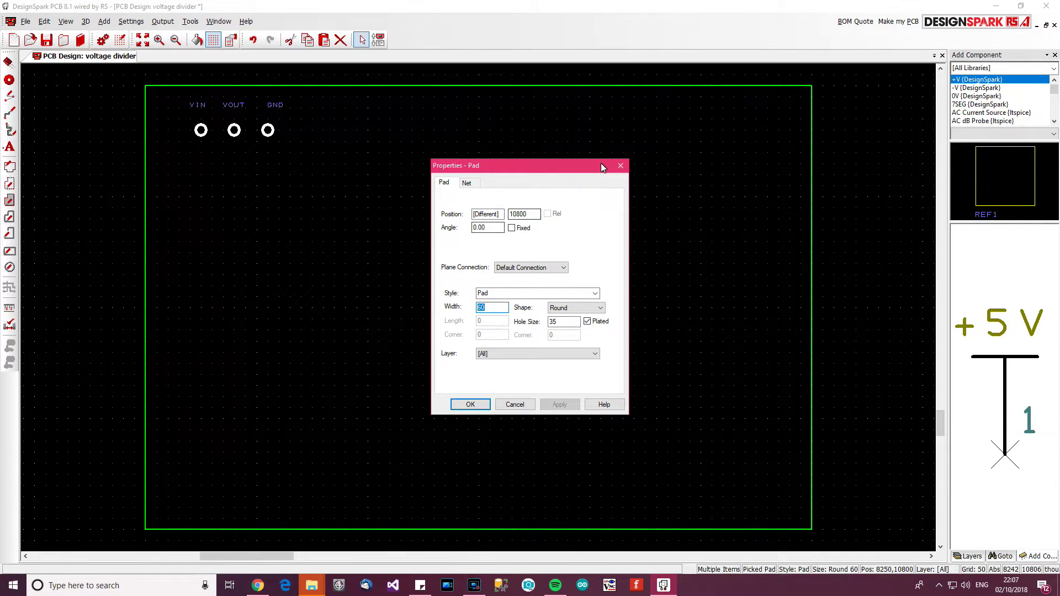
pyautogui.click(621, 165)
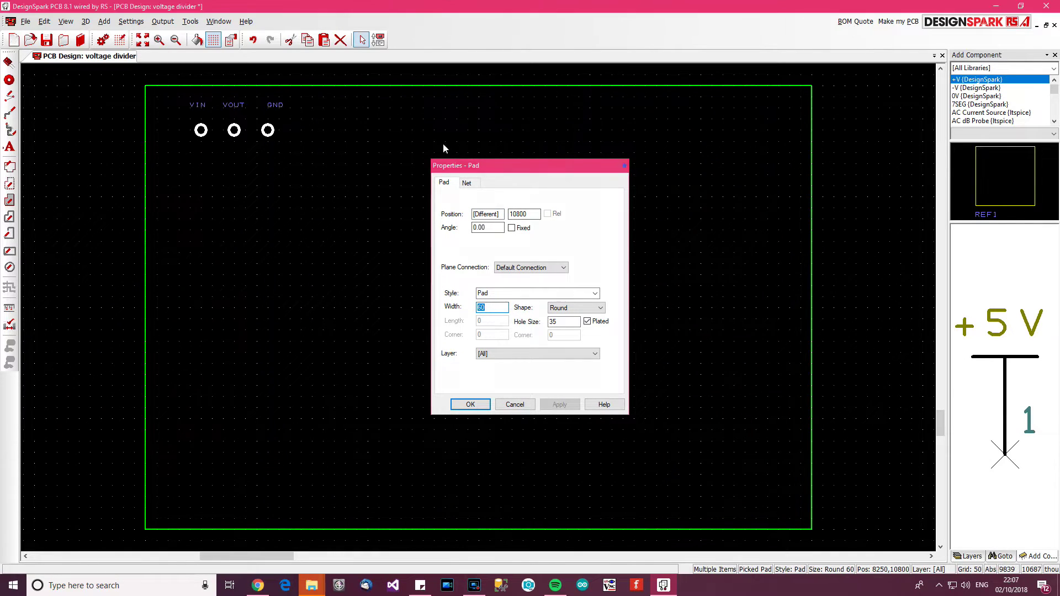
# Select all three pads and change their width from 60 to 90.
pyautogui.moveTo(333, 168); pyautogui.dragTo(177, 116)
pyautogui.rightClick(203, 130)
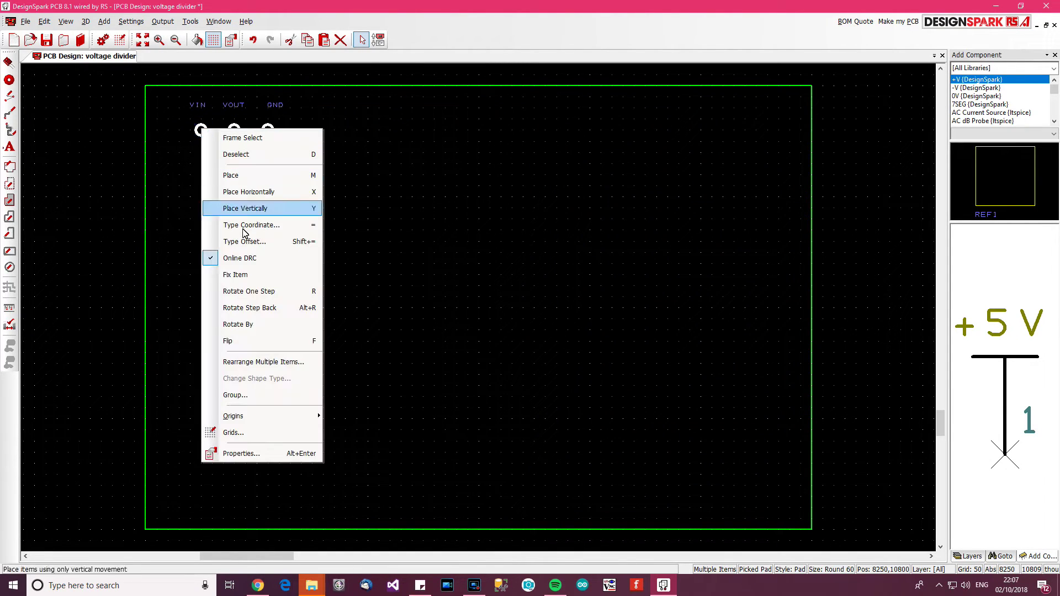
pyautogui.click(261, 457)
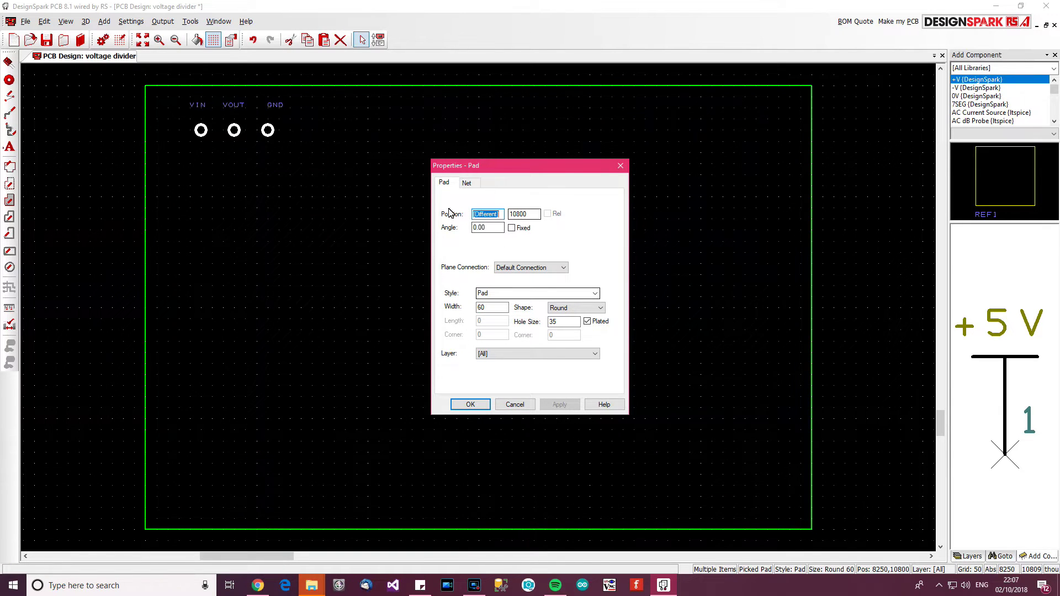
pyautogui.click(445, 183)
pyautogui.doubleClick(491, 307)
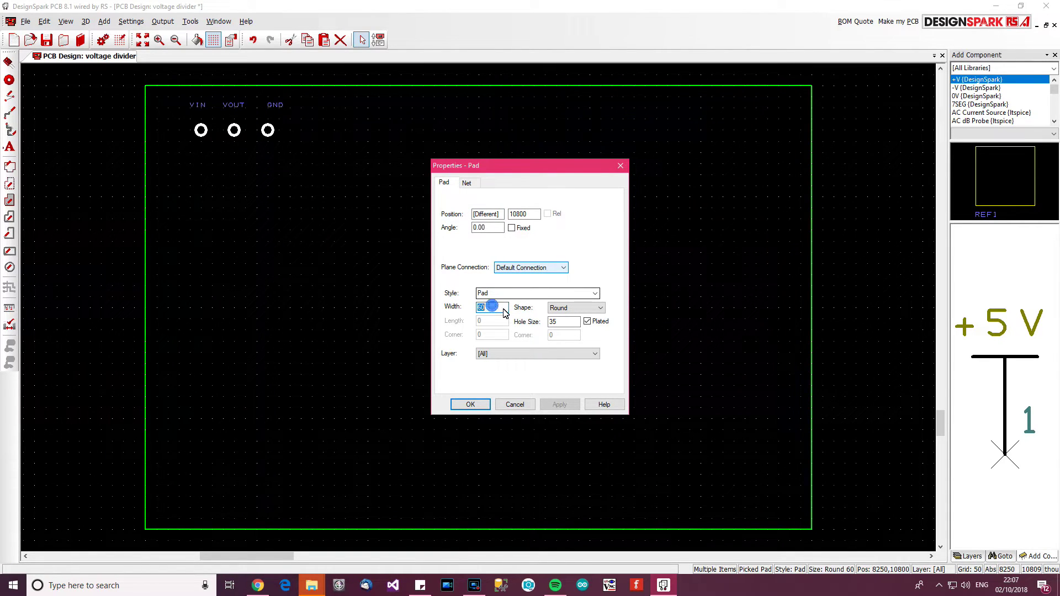
pyautogui.write('90')
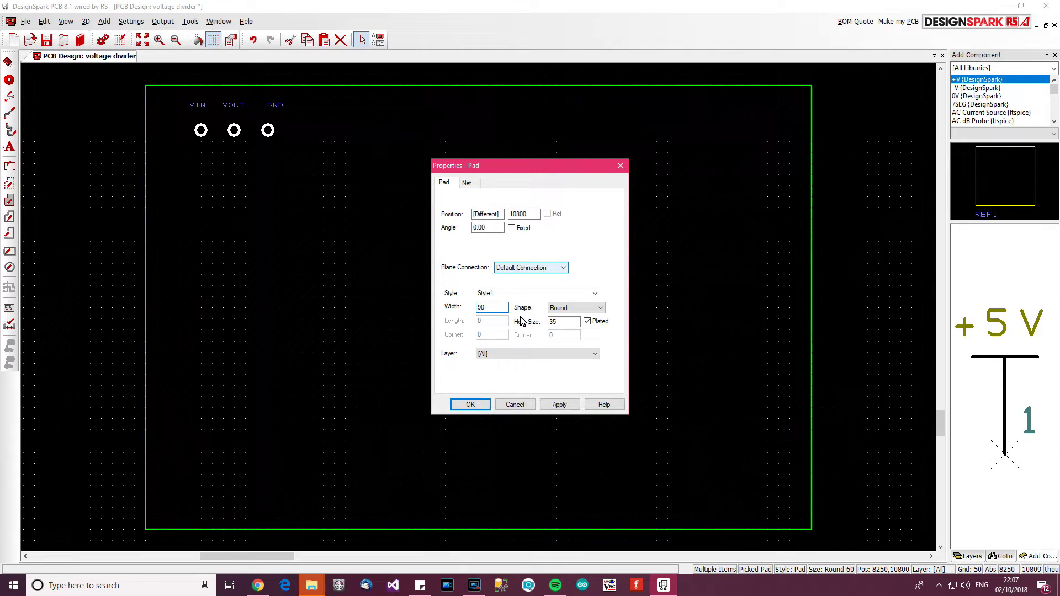
pyautogui.press('Return')
pyautogui.click(346, 290)
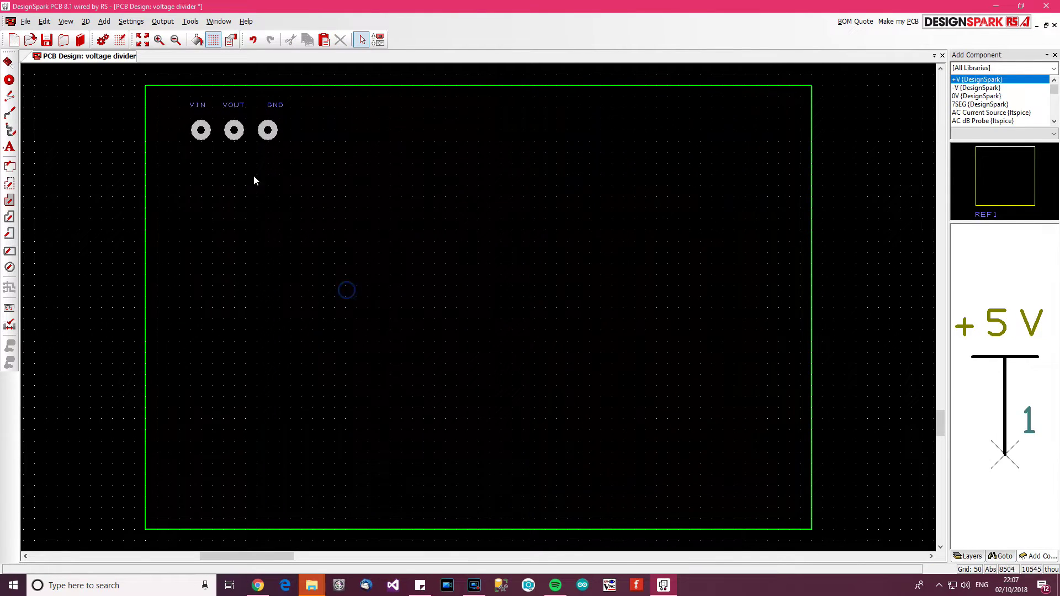
pyautogui.scroll(4, 240, 123)
pyautogui.scroll(-2, 458, 300)
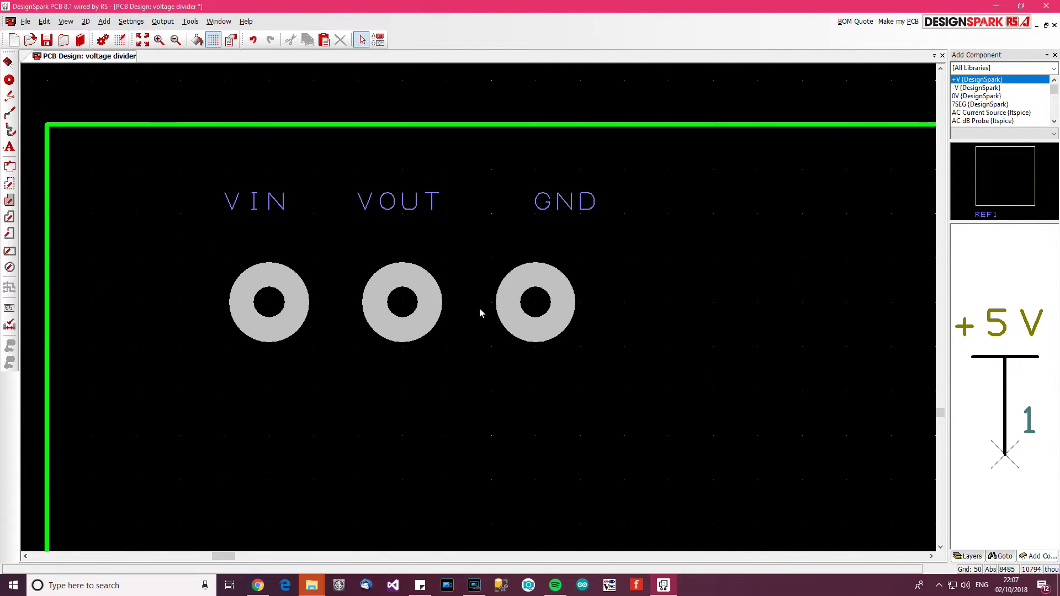
pyautogui.moveTo(462, 307); pyautogui.dragTo(545, 313, button='middle')
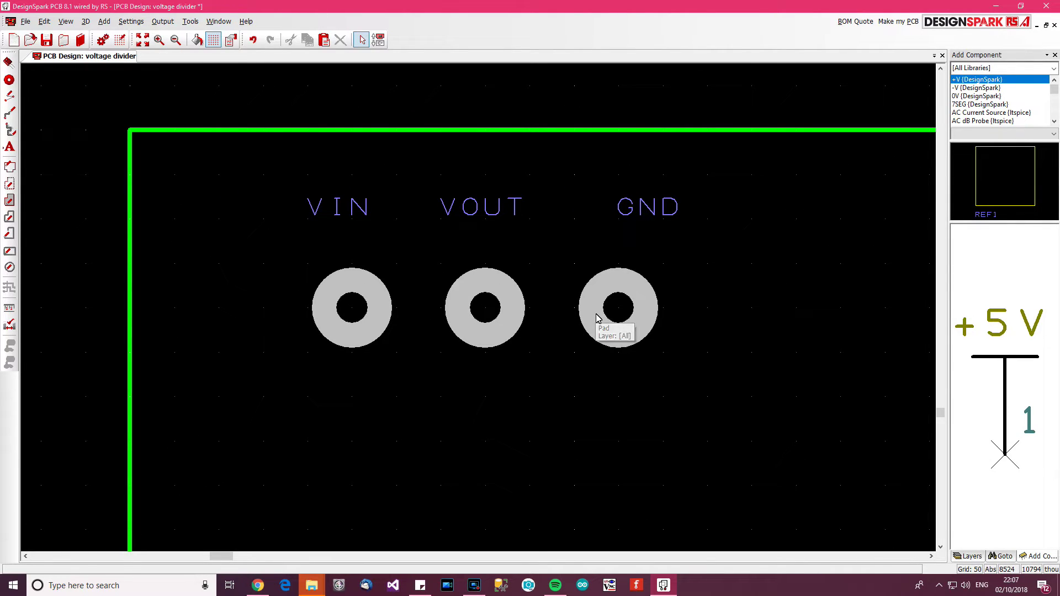
pyautogui.scroll(-3, 488, 303)
pyautogui.scroll(4, 481, 309)
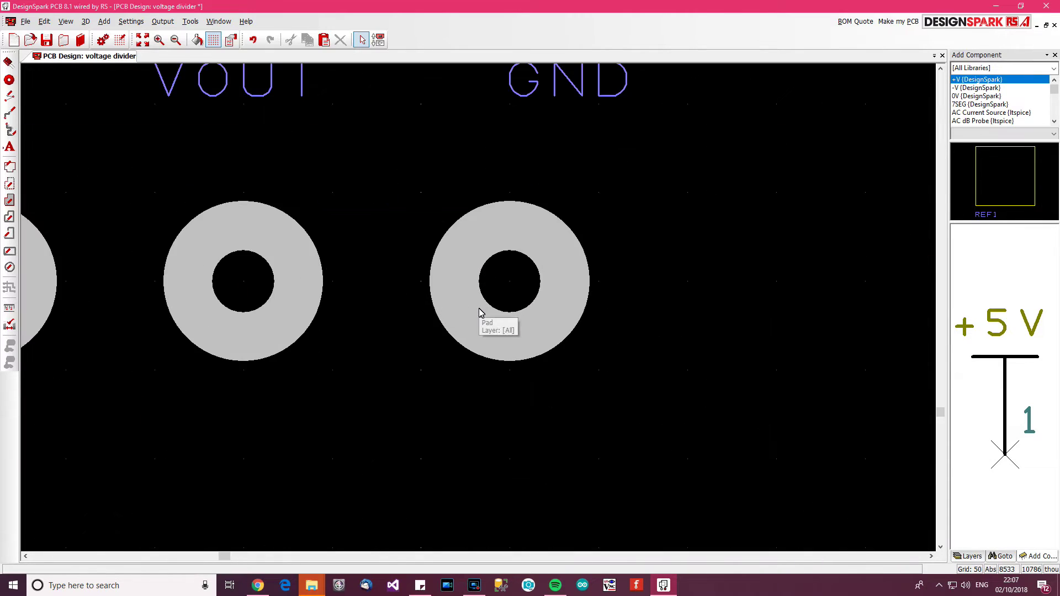
pyautogui.scroll(-3, 480, 310)
pyautogui.scroll(1, 481, 309)
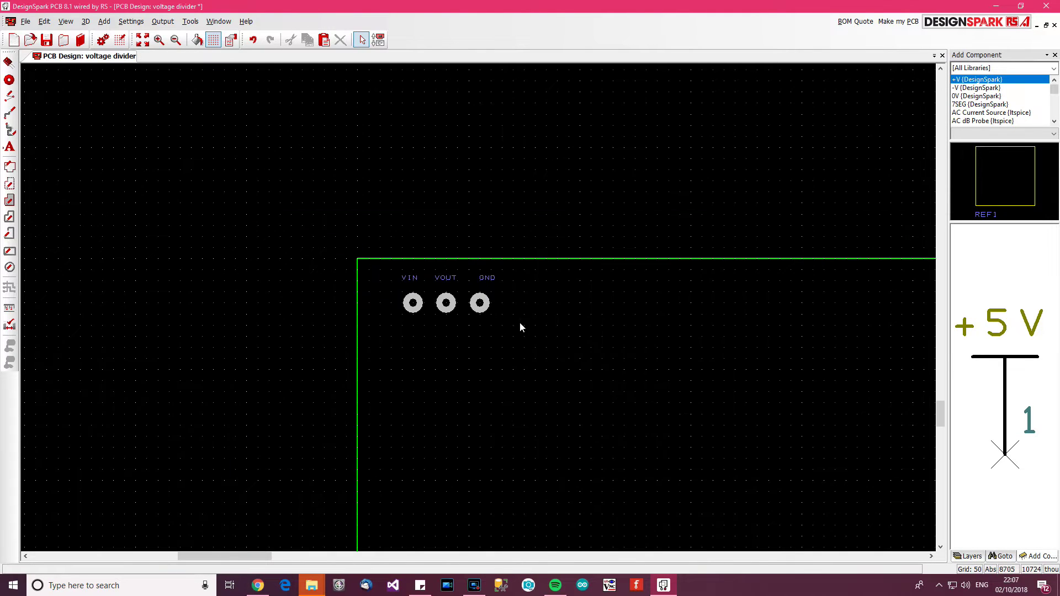
pyautogui.moveTo(564, 337); pyautogui.dragTo(319, 204, button='middle')
pyautogui.moveTo(403, 215); pyautogui.dragTo(421, 203, button='middle')
pyautogui.scroll(-2, 480, 315)
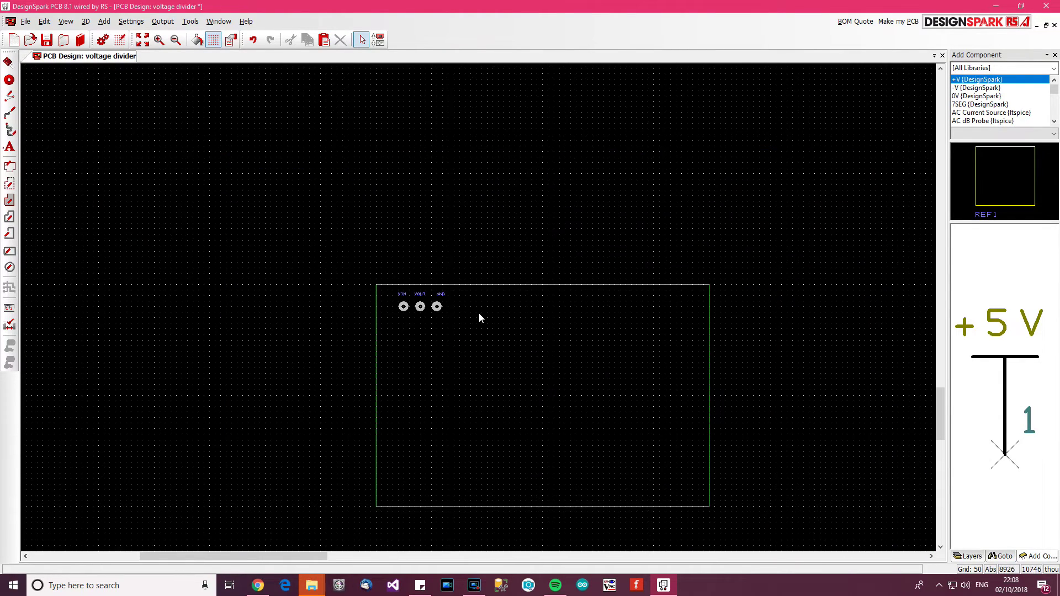
pyautogui.scroll(2, 478, 314)
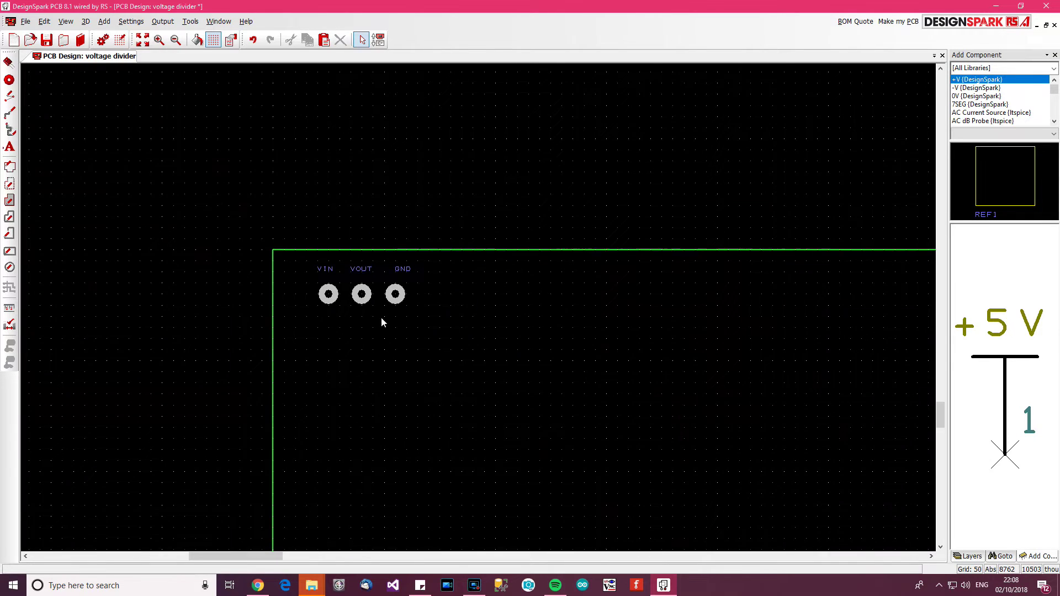
# Move the VIN, VOUT, GND pads and labels down-right inside the board outline.
pyautogui.moveTo(383, 317); pyautogui.dragTo(357, 231, button='middle')
pyautogui.moveTo(367, 187); pyautogui.dragTo(267, 186)
pyautogui.click(349, 353)
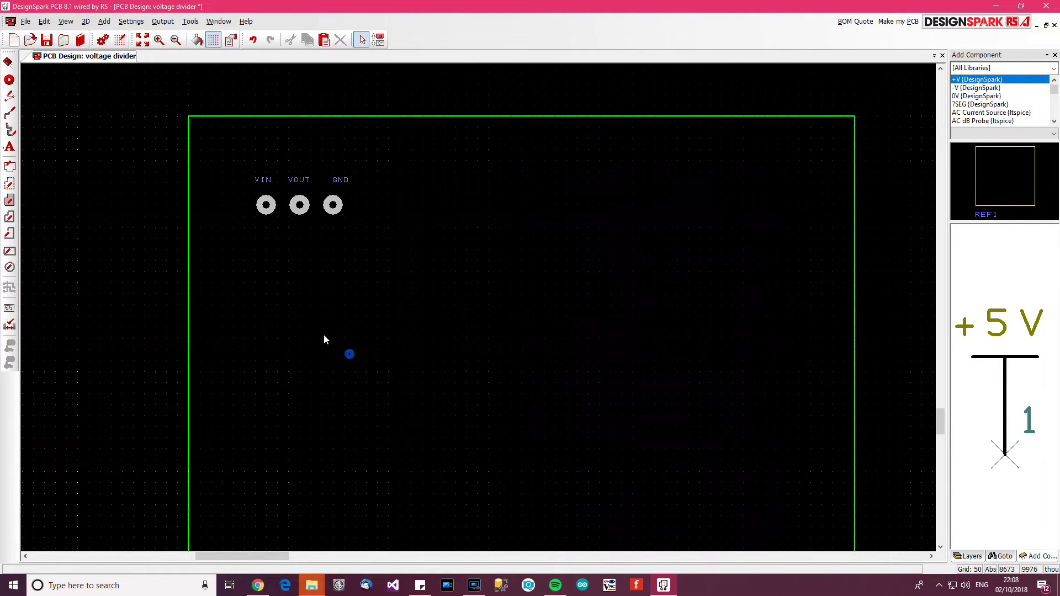
pyautogui.scroll(2, 288, 201)
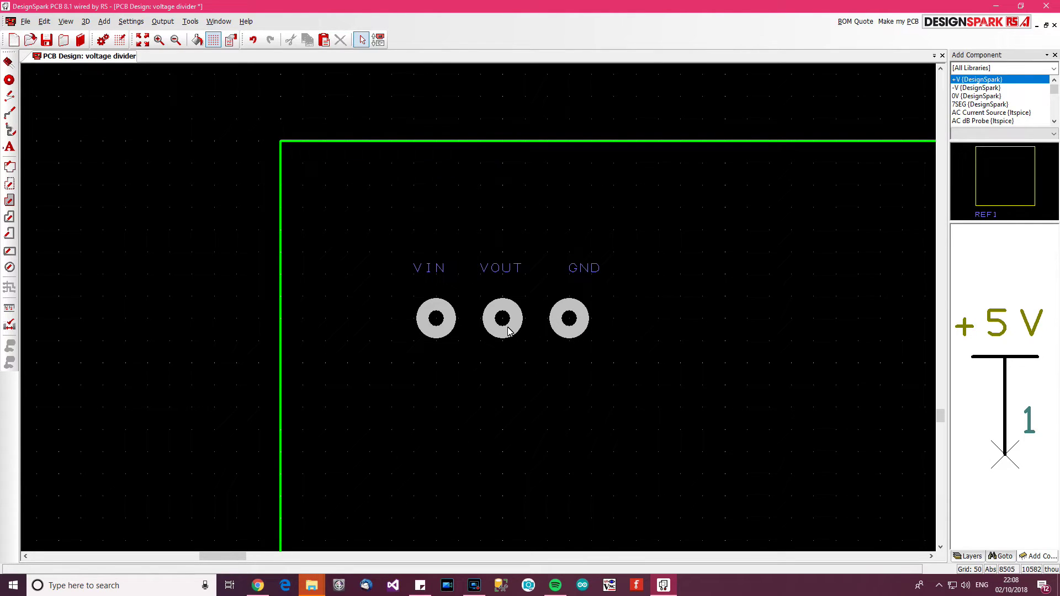
pyautogui.scroll(-2, 488, 323)
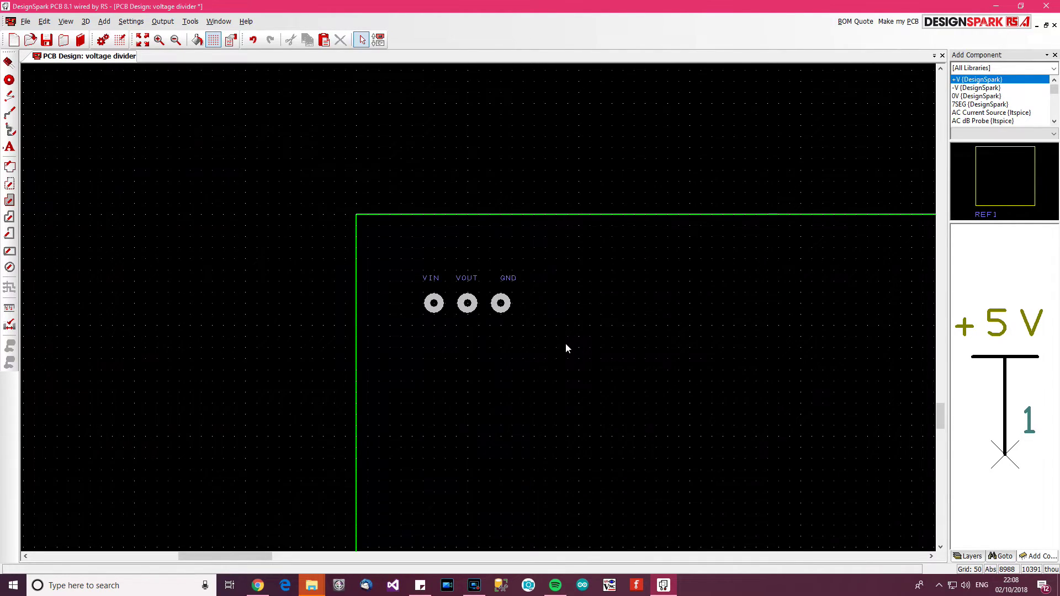
pyautogui.scroll(2, 486, 307)
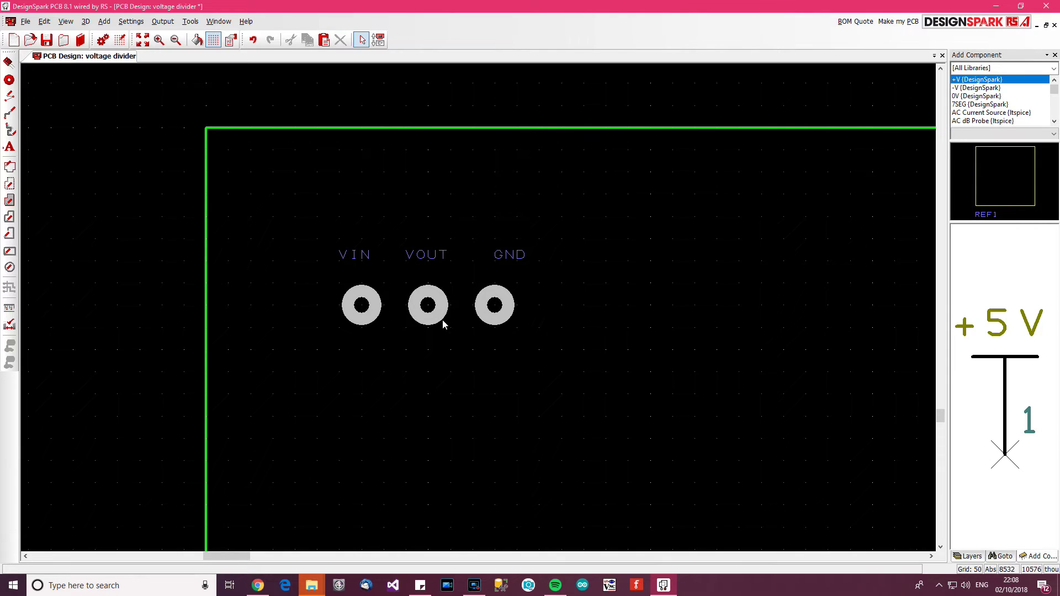
pyautogui.moveTo(540, 365); pyautogui.dragTo(493, 274, button='middle')
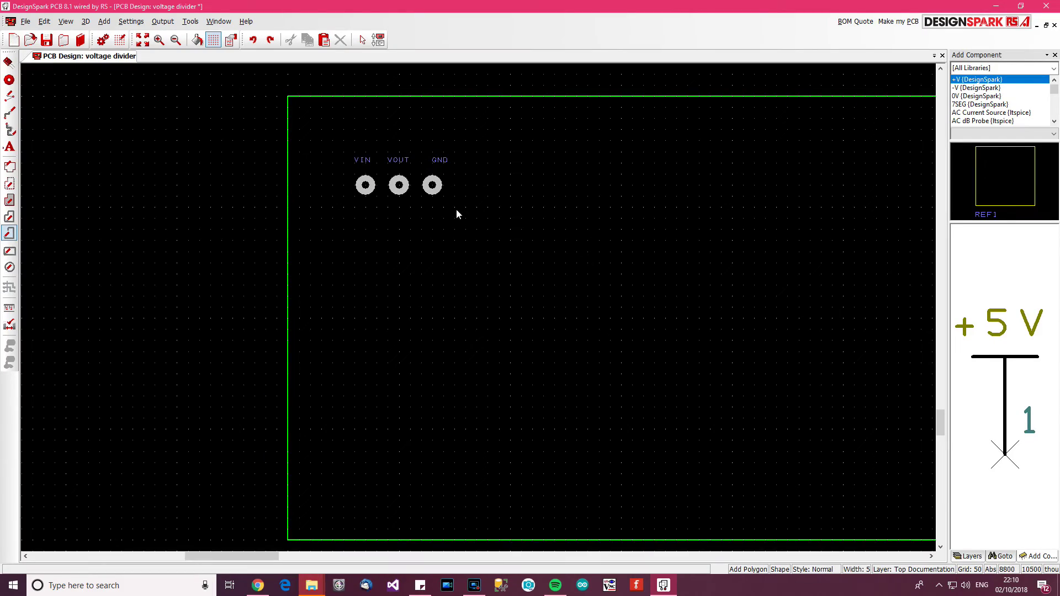
# Shift the GND label one grid step to the left.
pyautogui.moveTo(438, 164); pyautogui.dragTo(321, 223)
pyautogui.click(472, 210)
pyautogui.click(548, 204)
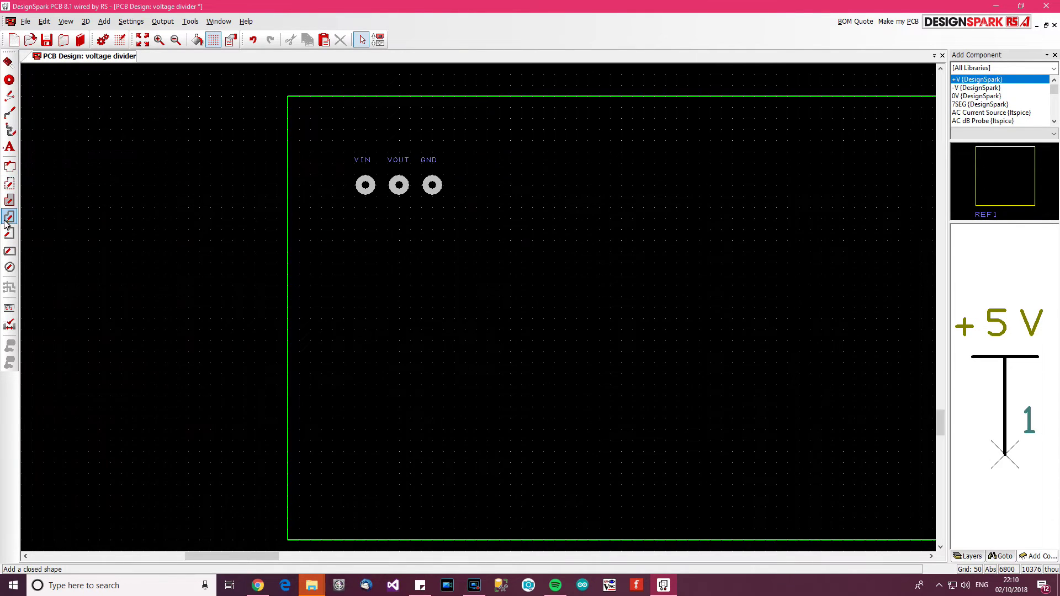
# Draw a rectangle around the three labelled pads and nudge its left edge inward.
pyautogui.click(10, 251)
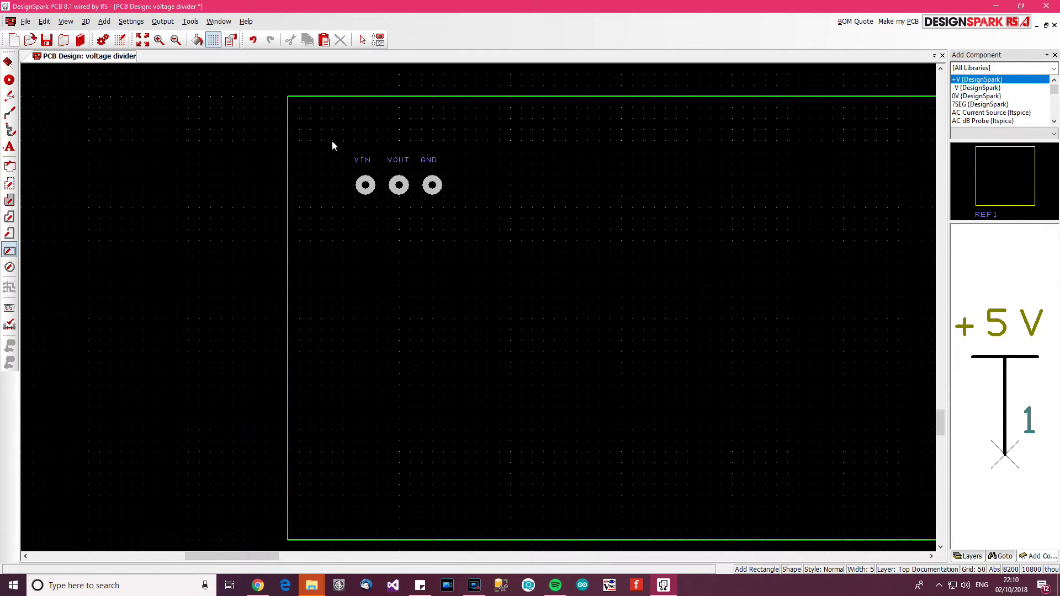
pyautogui.moveTo(332, 141); pyautogui.dragTo(457, 209)
pyautogui.press('Escape')
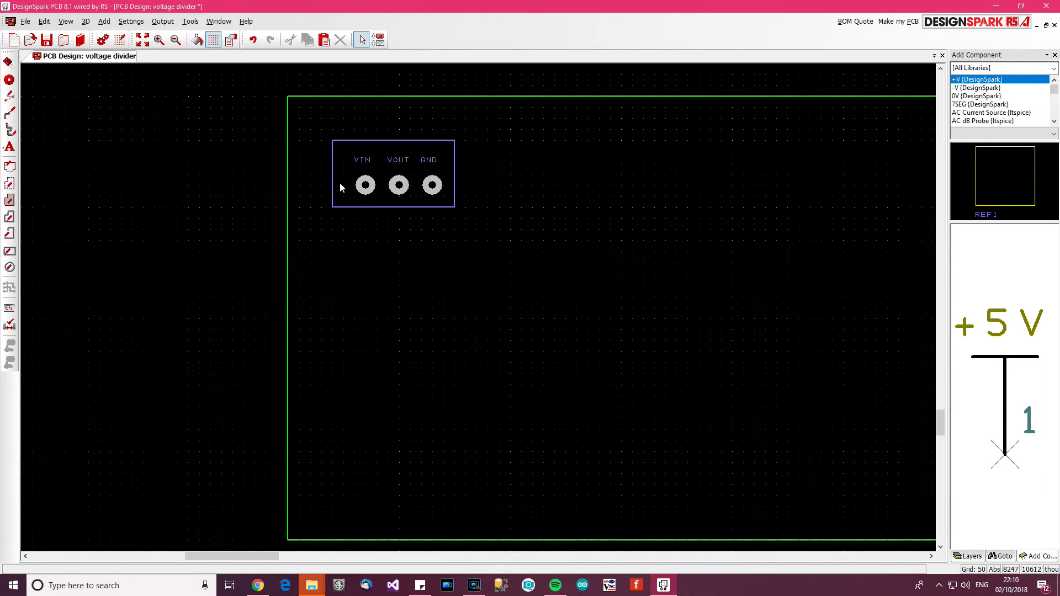
pyautogui.click(333, 170)
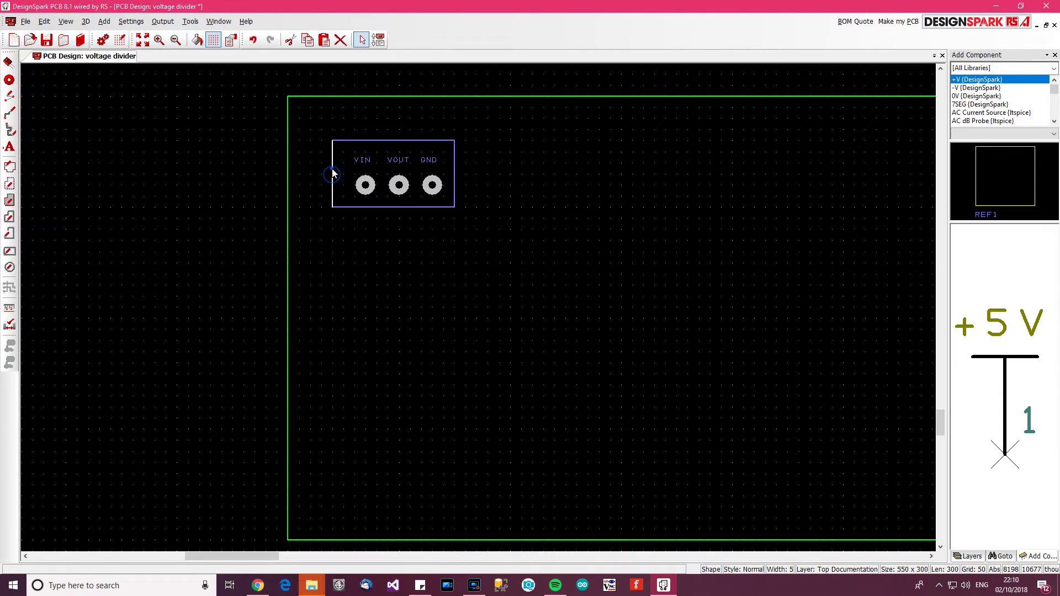
pyautogui.moveTo(333, 170); pyautogui.dragTo(344, 172)
pyautogui.click(467, 230)
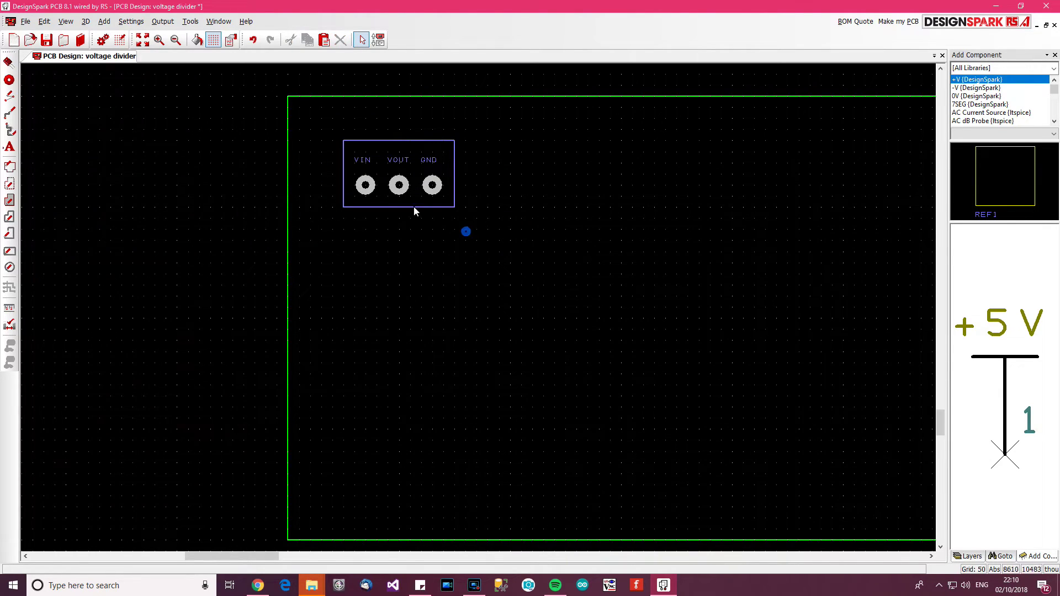
pyautogui.click(410, 142)
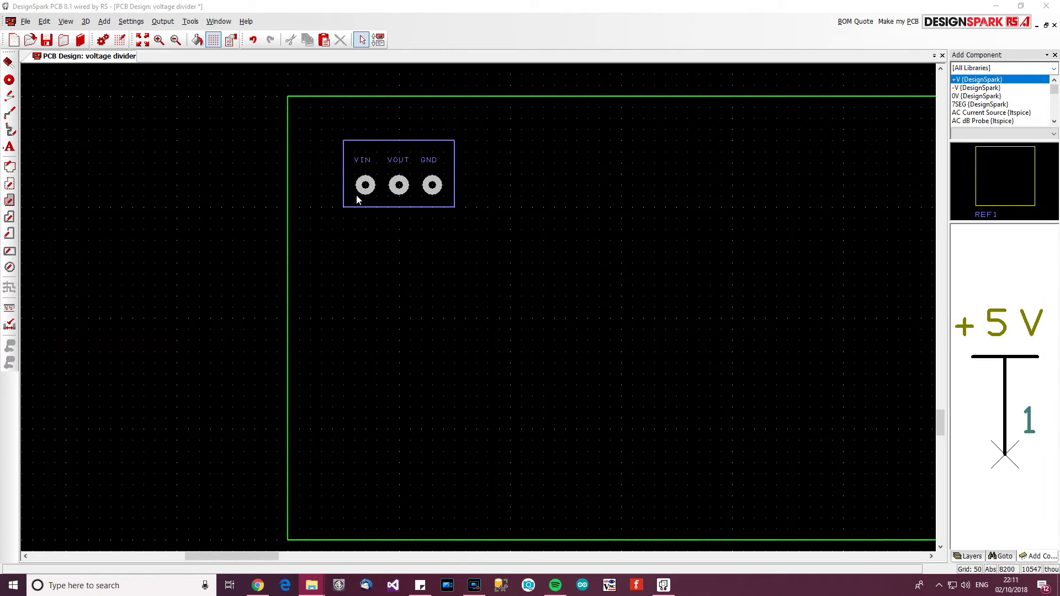
# Add two round pads stacked vertically beneath the VIN pad.
pyautogui.click(366, 186)
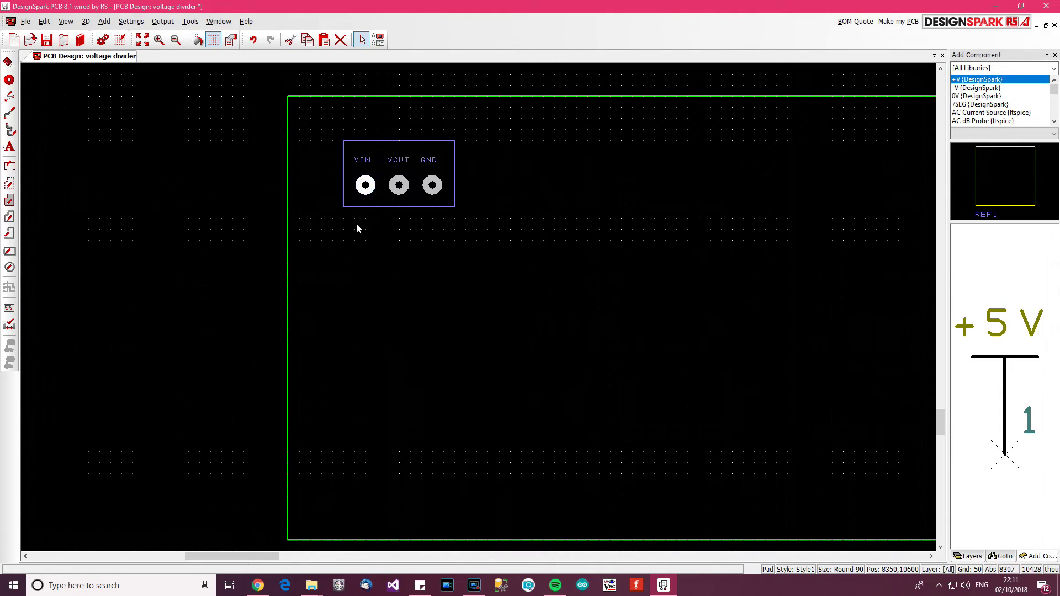
pyautogui.rightClick(366, 188)
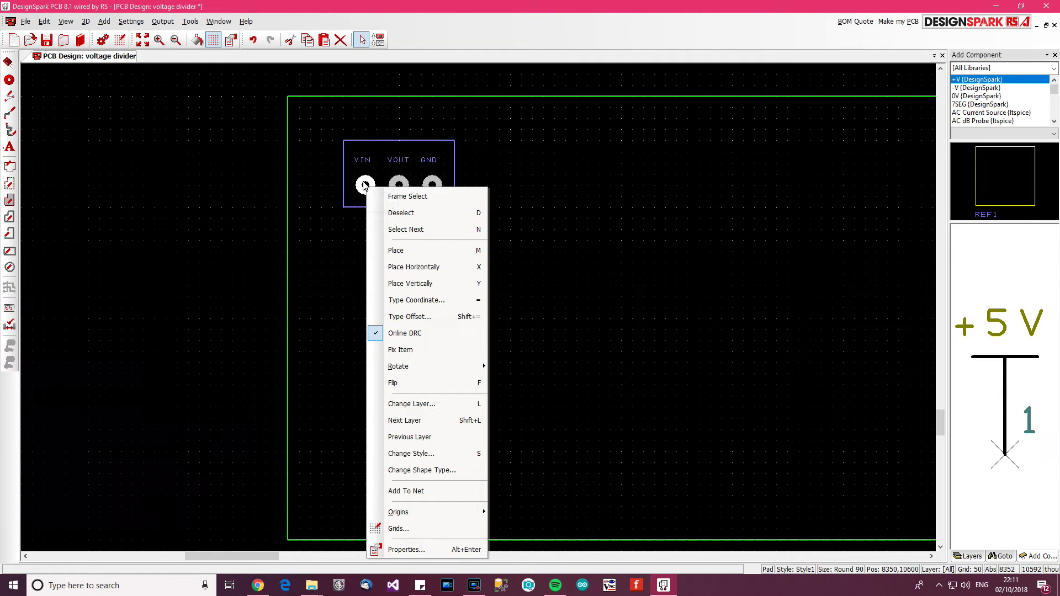
pyautogui.press('Escape')
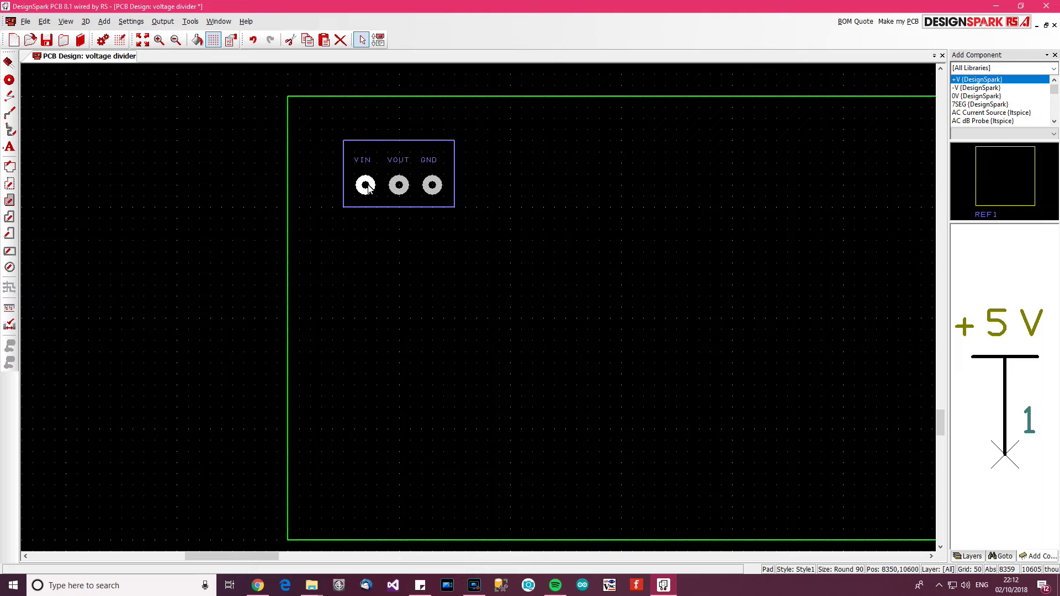
pyautogui.click(361, 235)
pyautogui.press('p')
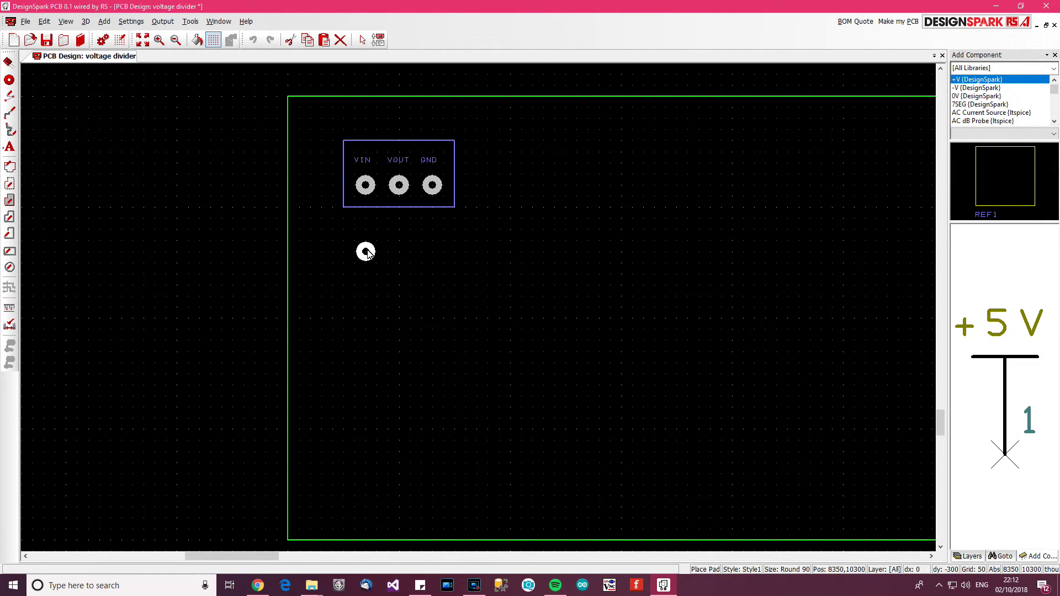
pyautogui.click(367, 252)
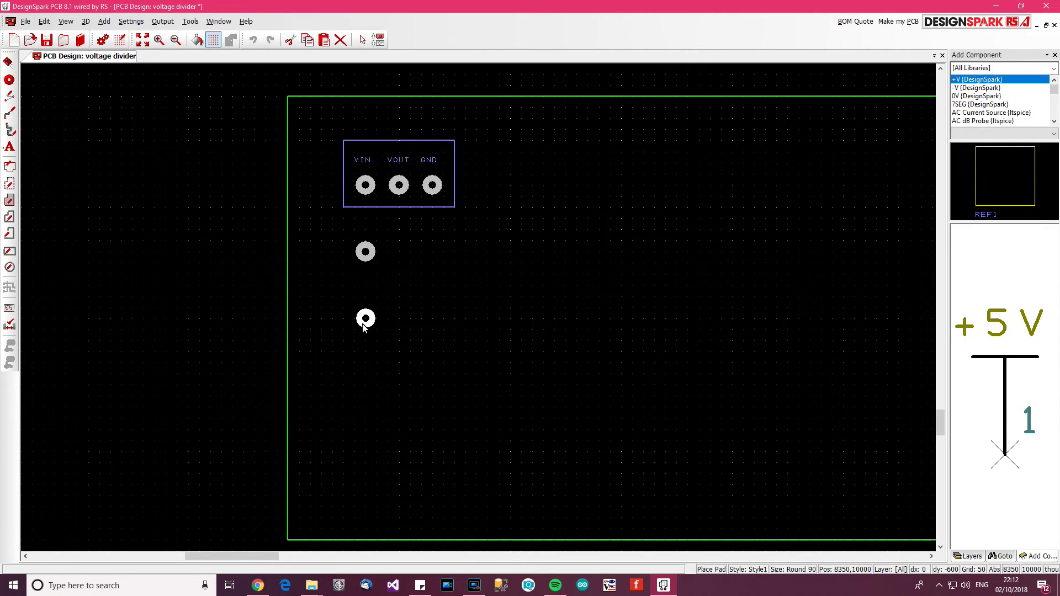
pyautogui.click(363, 326)
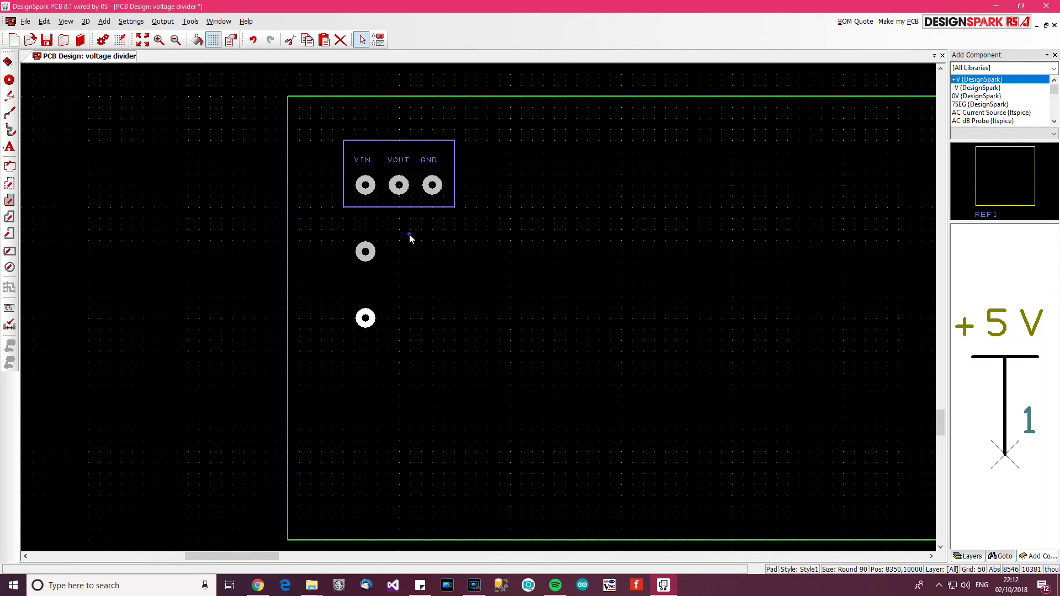
# Select both lower pads and paste a duplicate of them.
pyautogui.moveTo(409, 234); pyautogui.dragTo(347, 333)
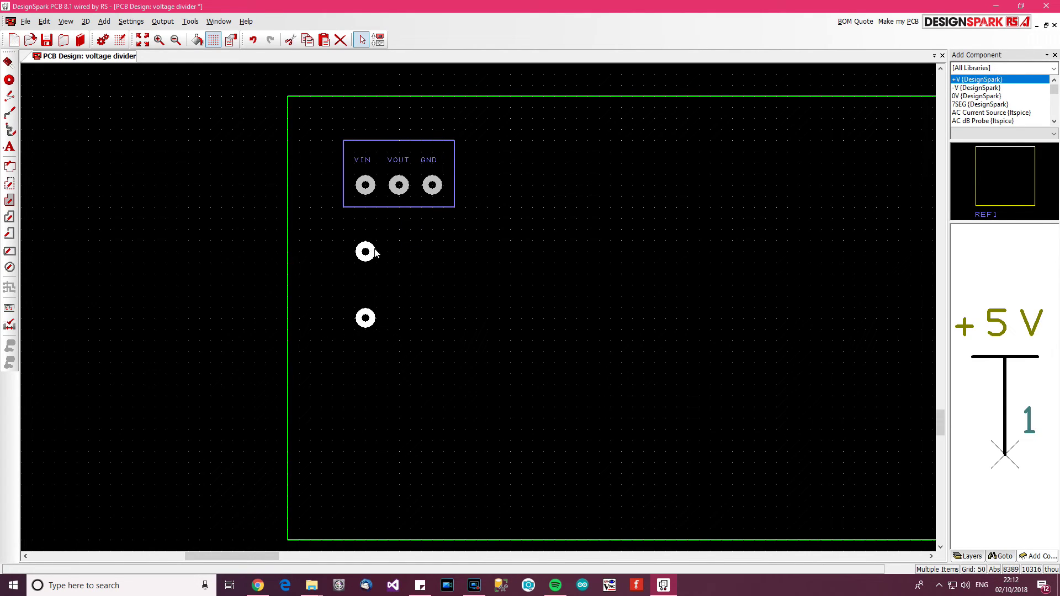
pyautogui.moveTo(407, 233); pyautogui.dragTo(341, 346)
pyautogui.hotkey('ctrl', 'v')
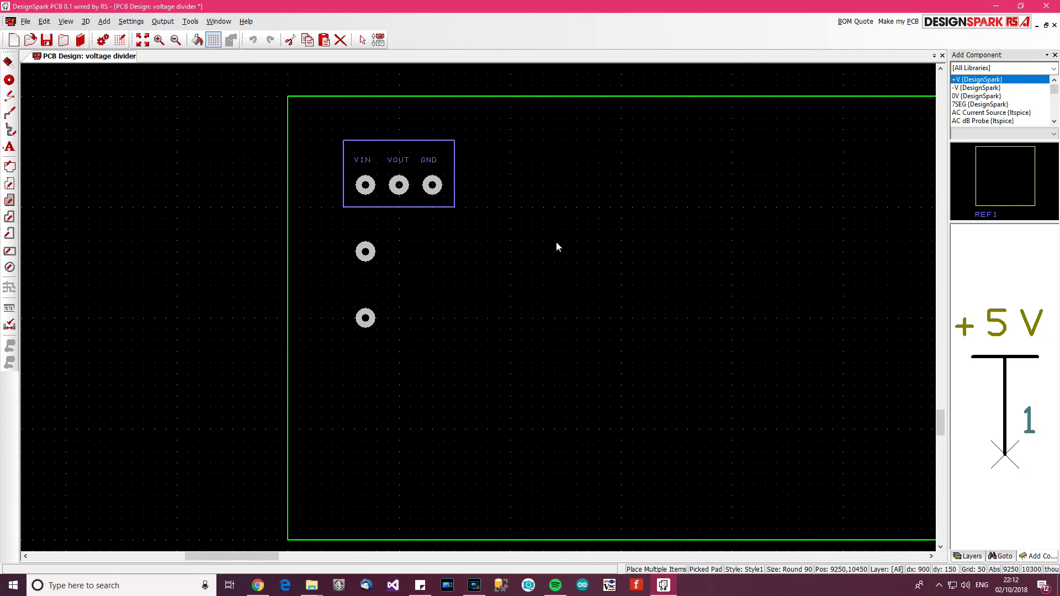